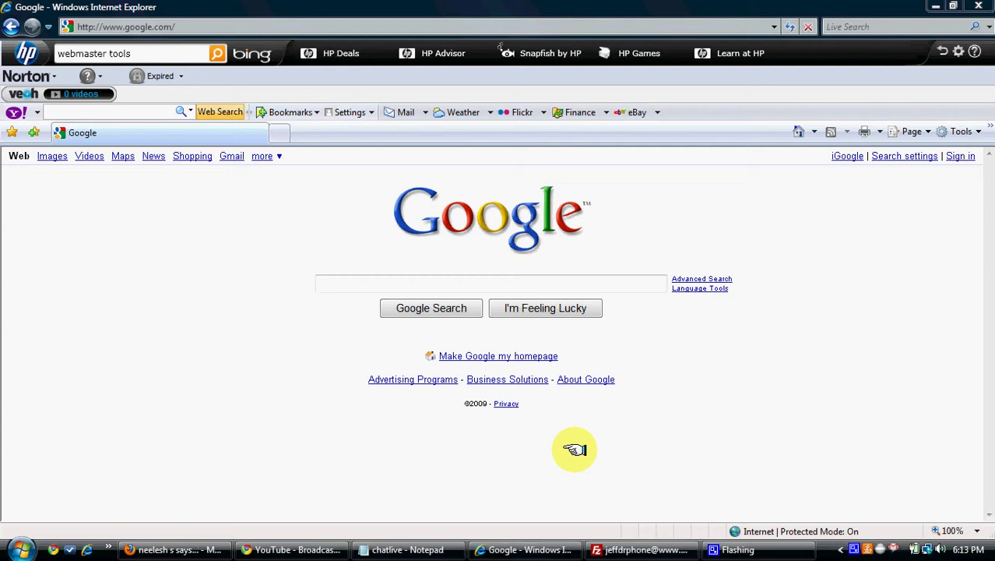
Search Google for 'webmaster tools' and open the Webmaster Tools sign-in page.
click(476, 285)
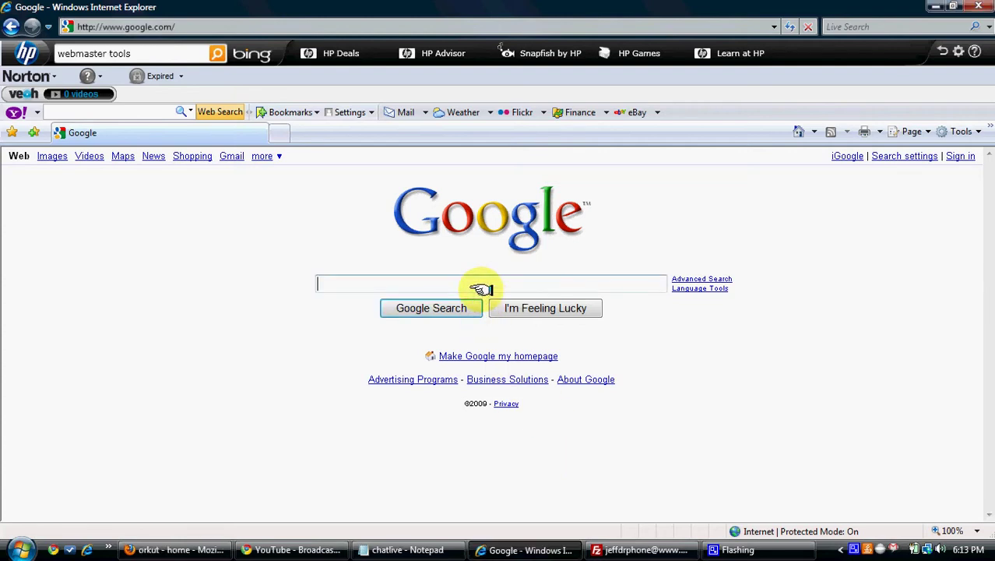
text(web)
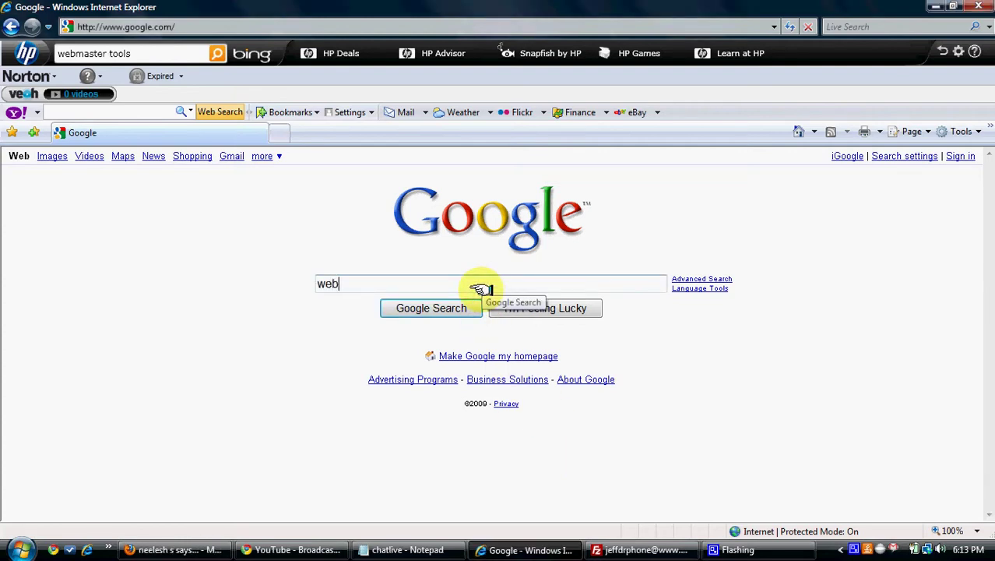
text(master tools)
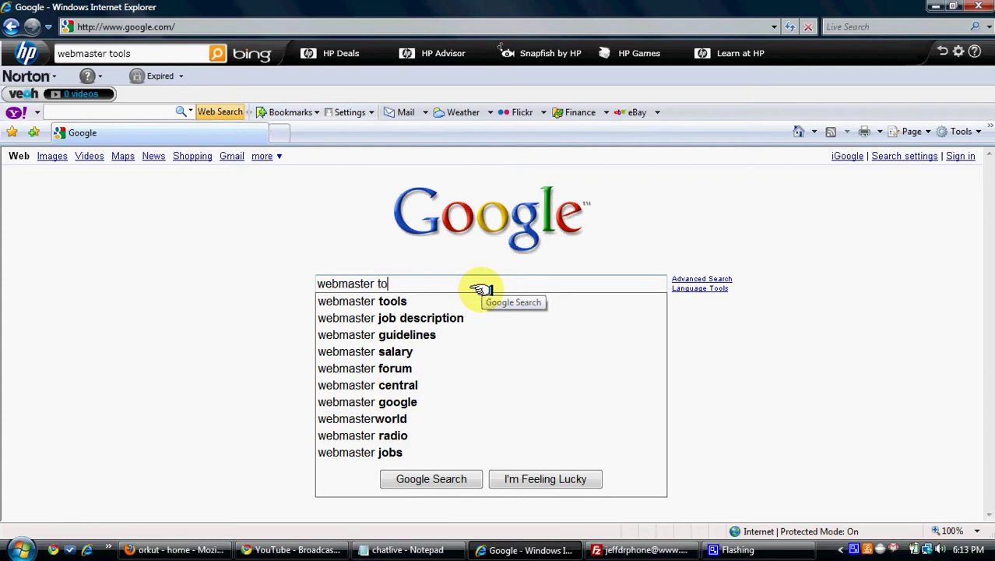
click(460, 299)
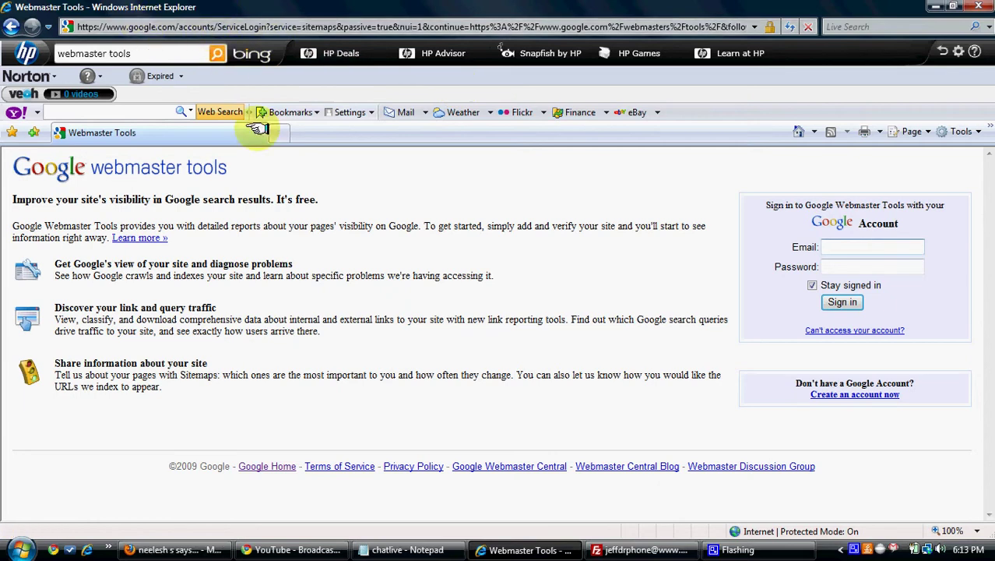
Sign in to Webmaster Tools with the Google account's e-mail and password.
click(850, 248)
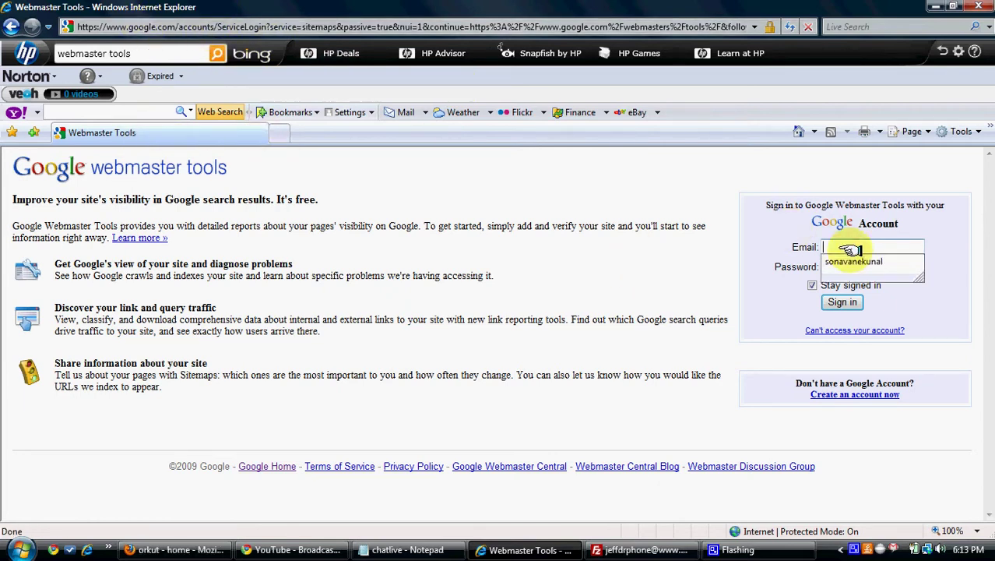
click(692, 351)
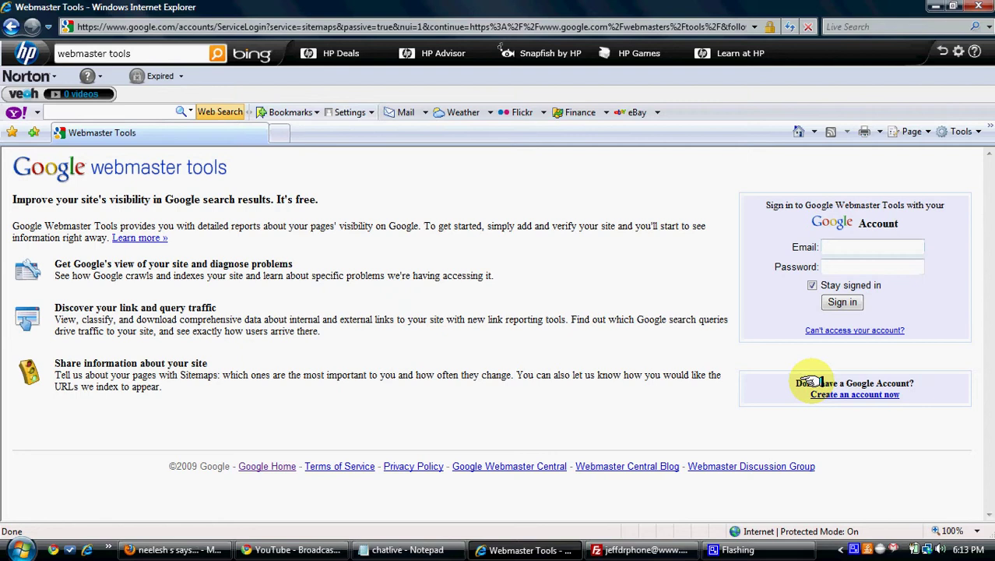
drag(793, 380, 927, 393)
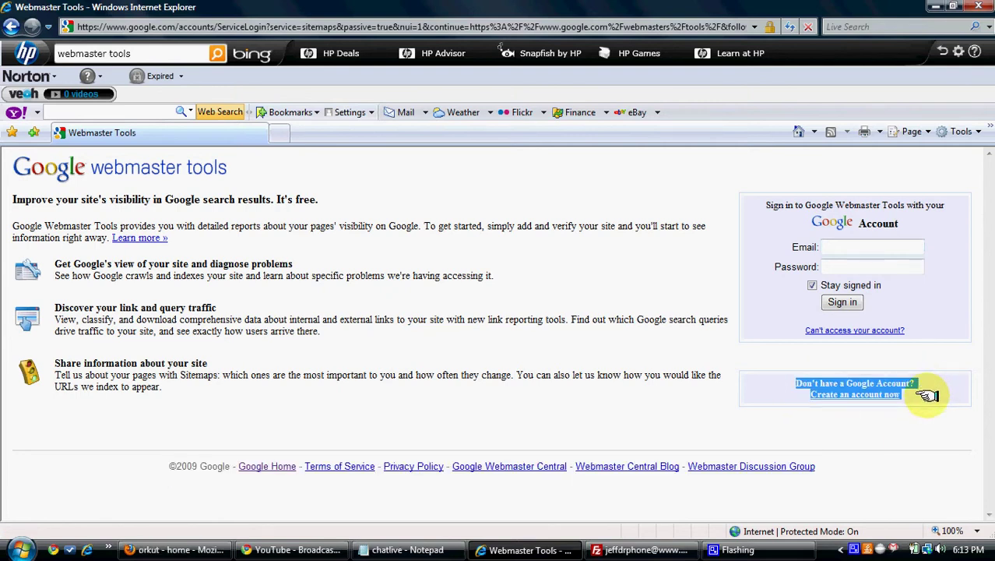
click(924, 388)
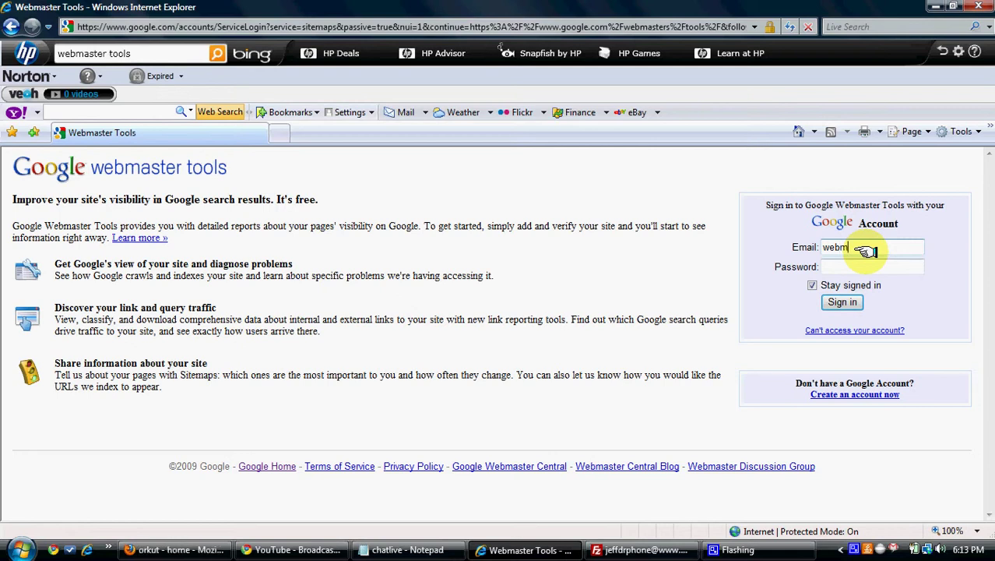
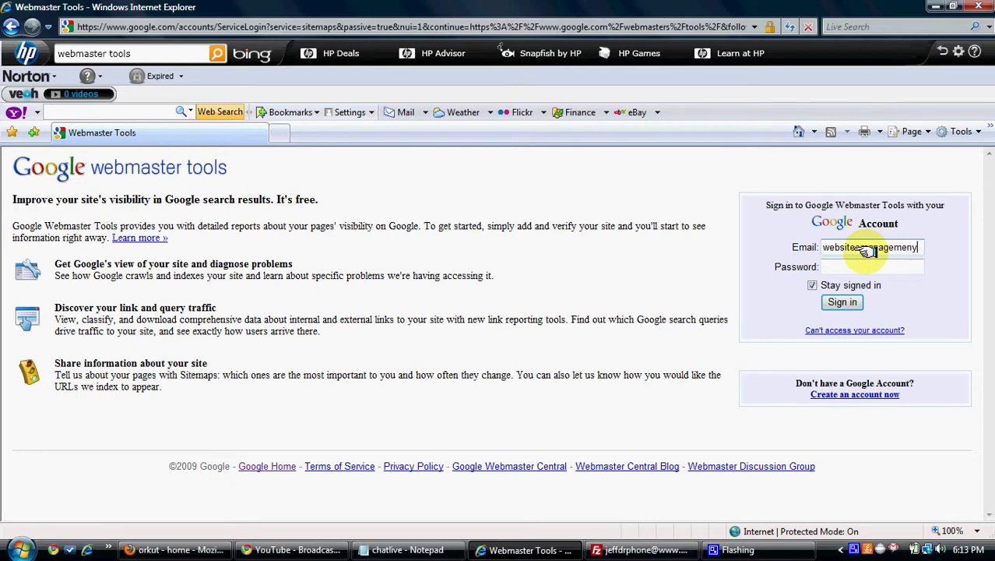
click(849, 267)
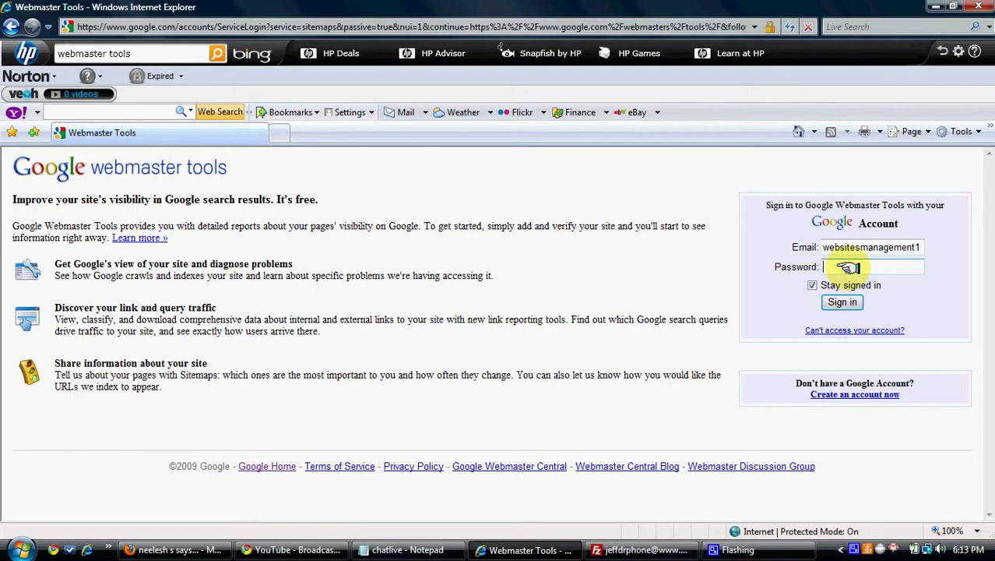
text(••••••••)
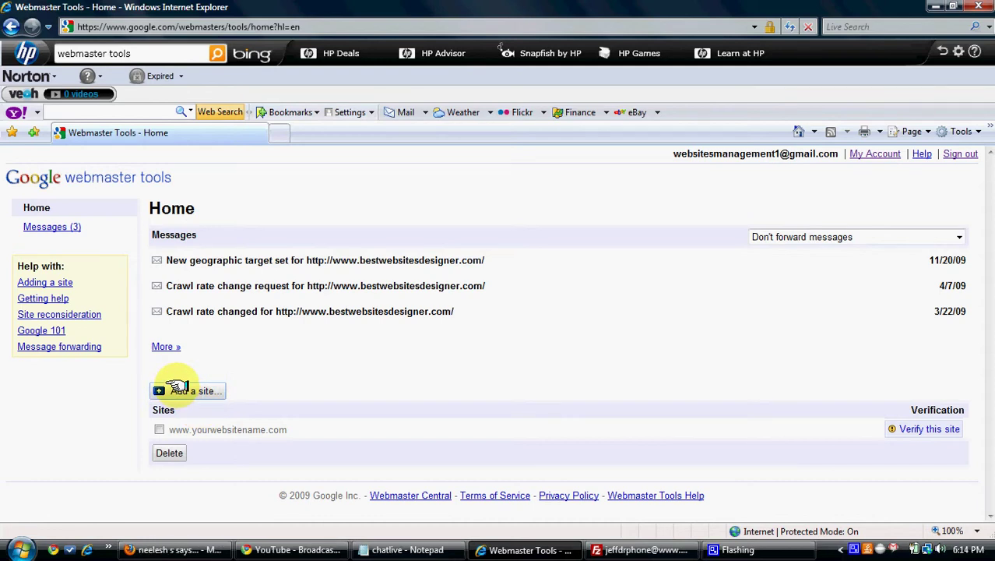
click(179, 389)
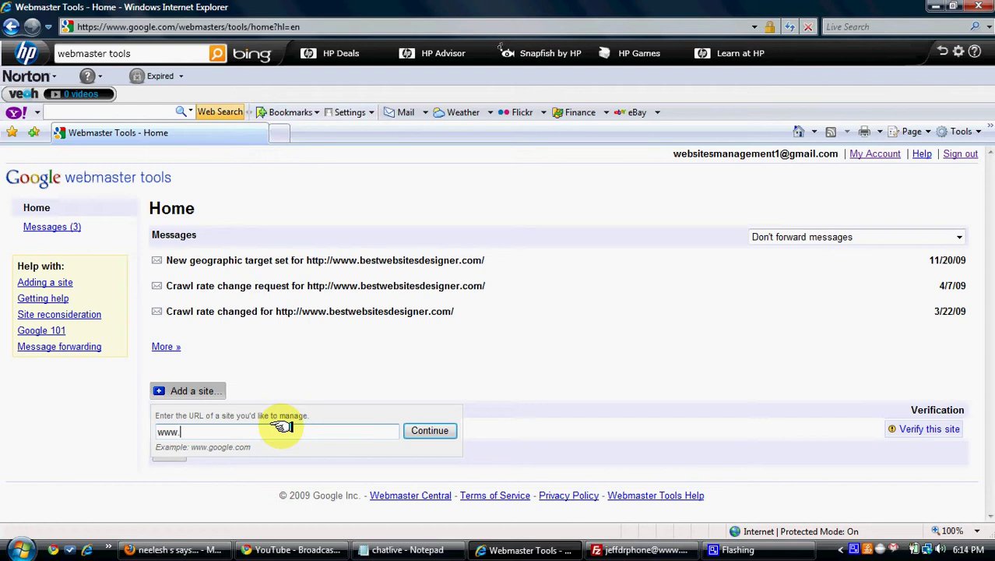
text(www.golddeals)
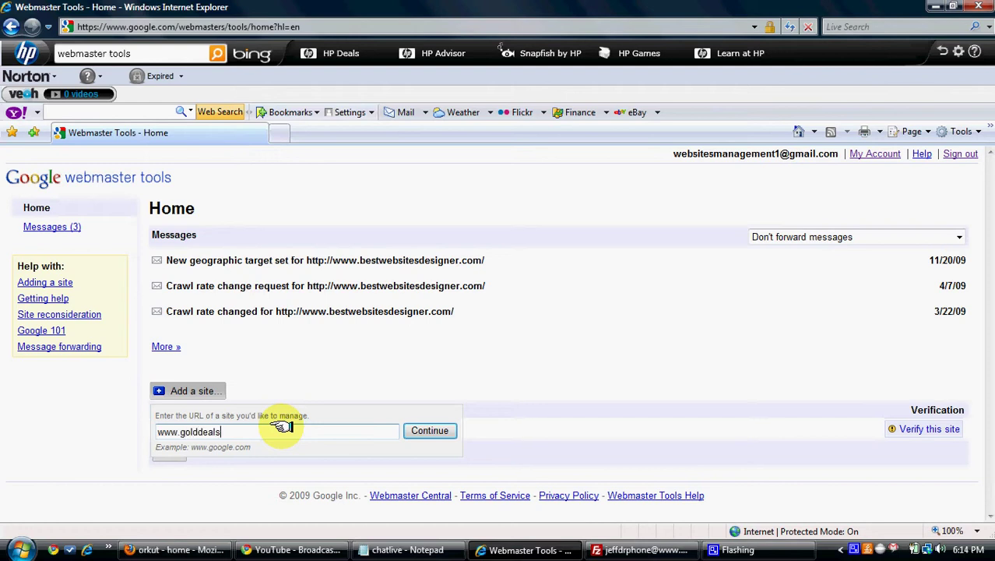
text(.info)
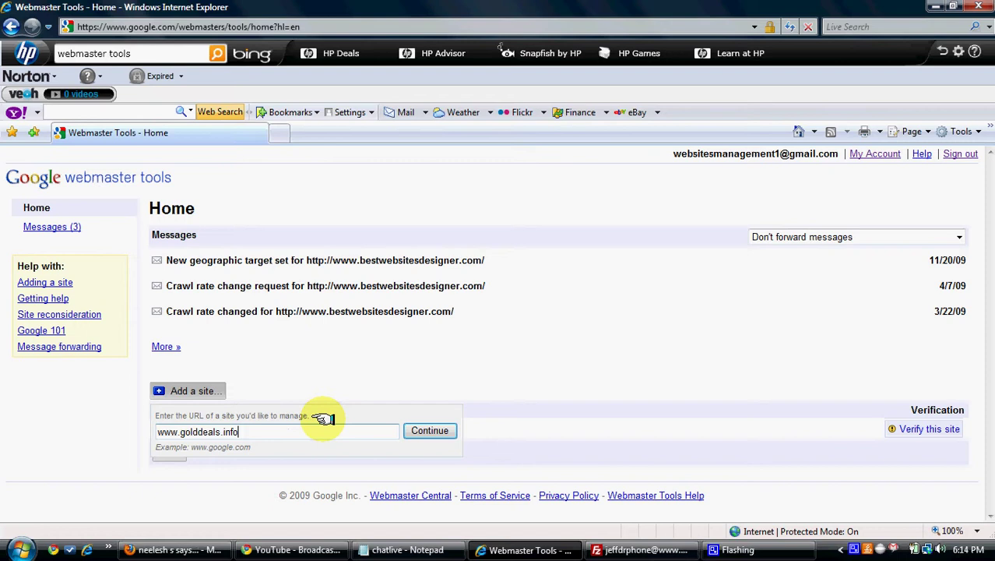
click(428, 429)
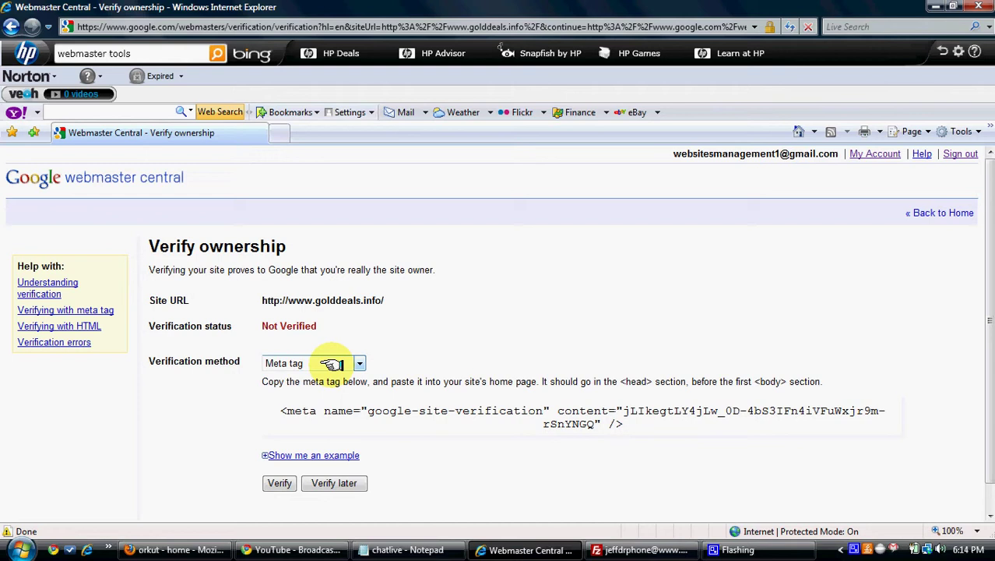
Select the verification meta tag code on the Verify ownership page.
drag(279, 410, 666, 431)
click(666, 431)
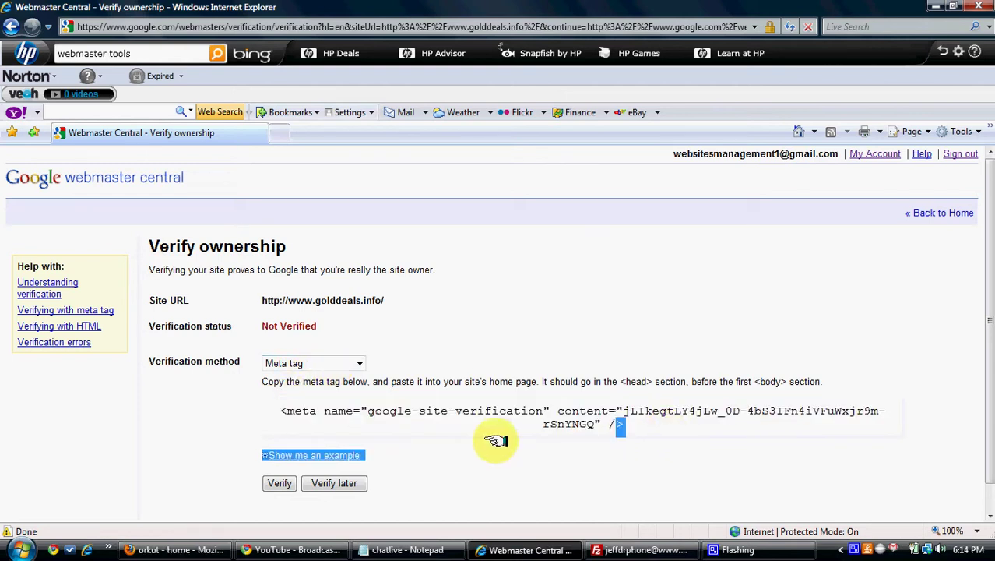
drag(493, 441, 658, 426)
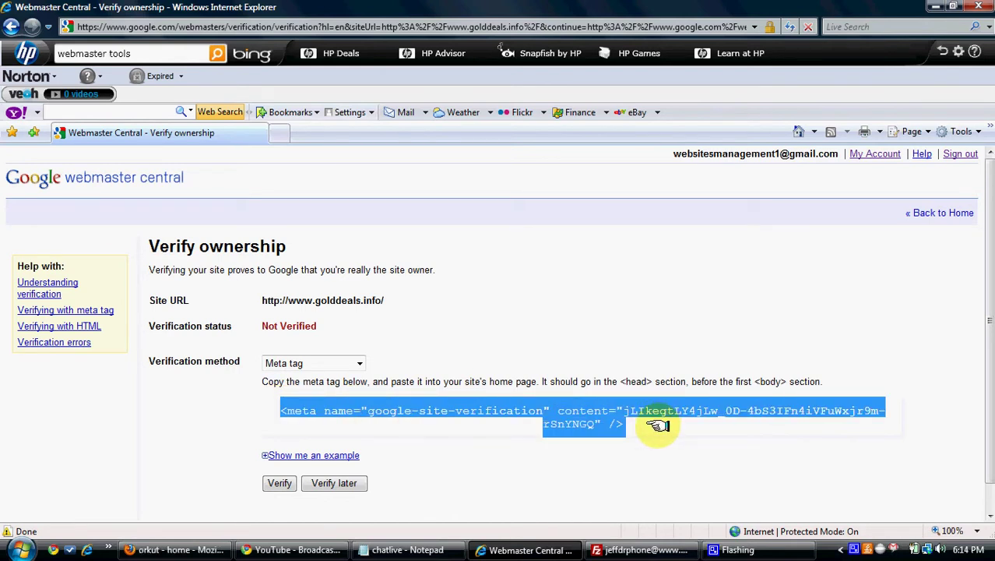
click(658, 426)
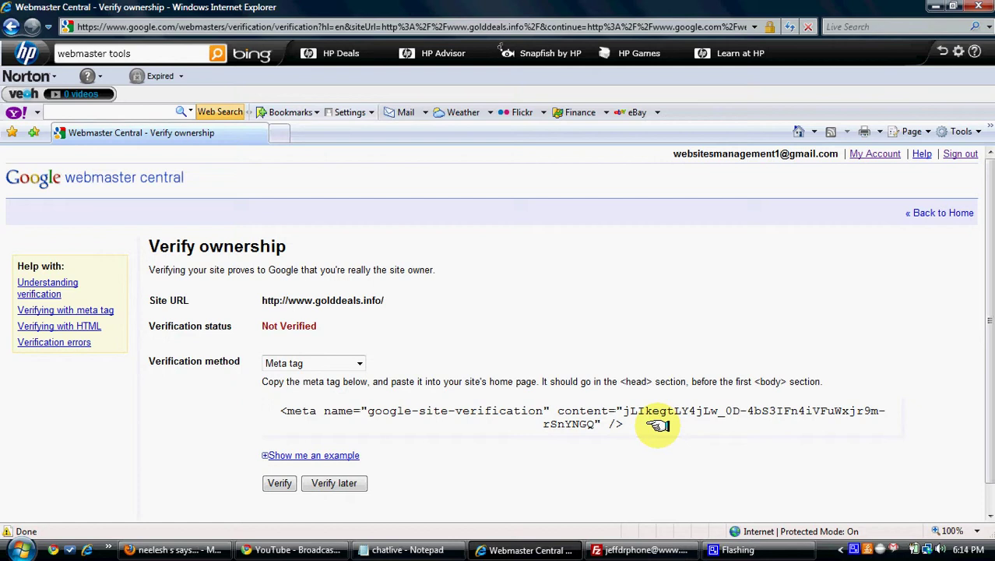
Copy the google-site-verification meta tag from the Verify ownership page.
click(401, 550)
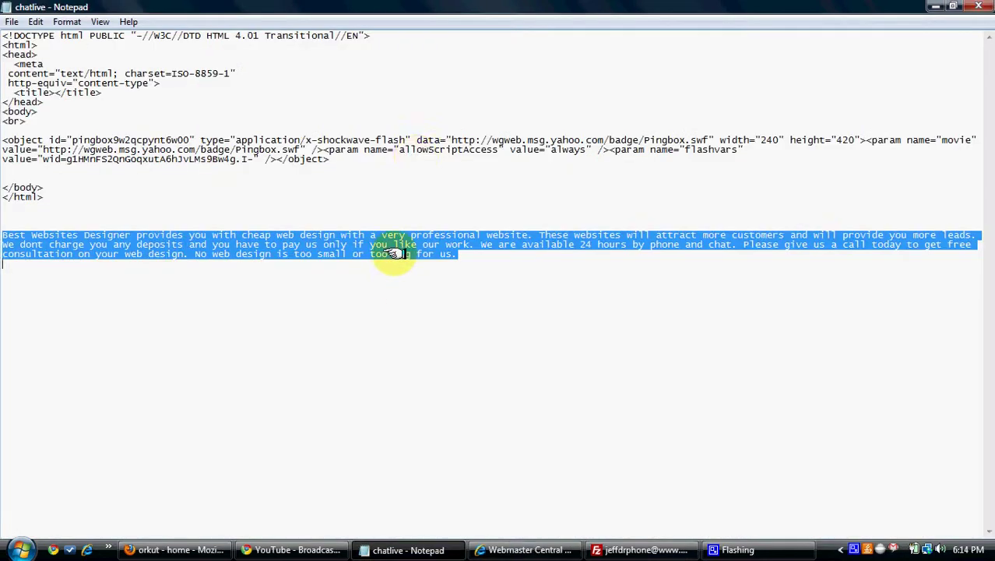
click(326, 177)
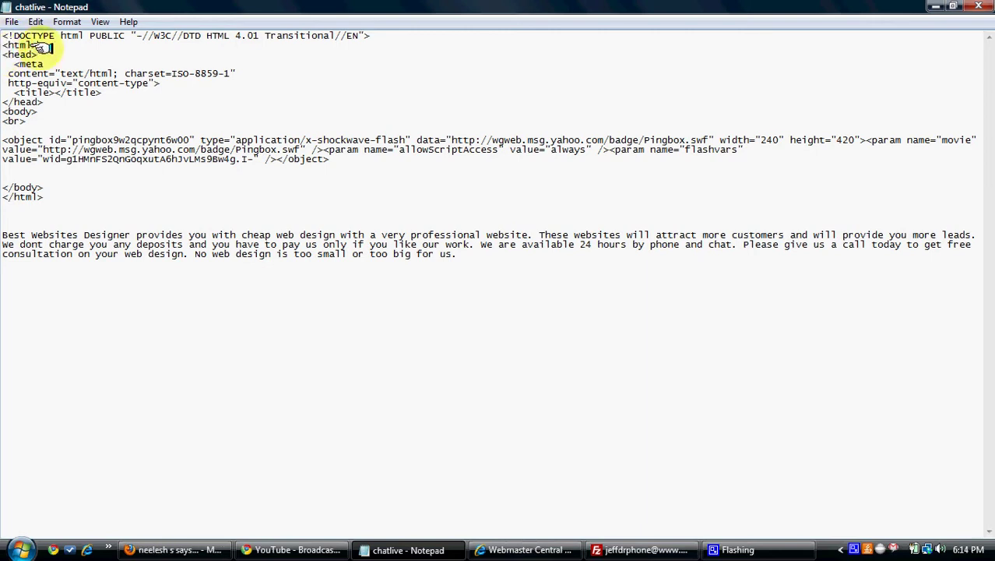
drag(14, 64, 160, 83)
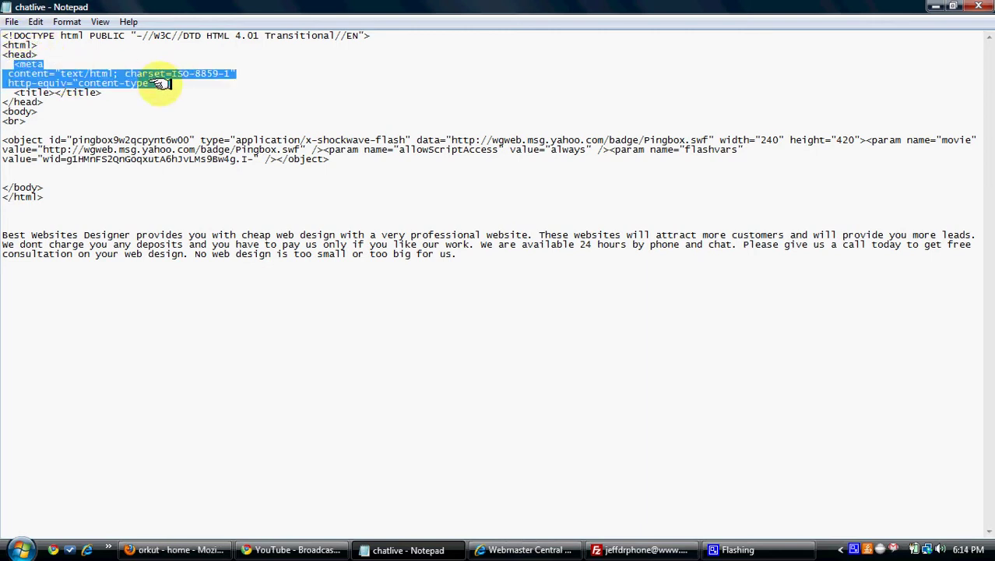
key(alt+Tab)
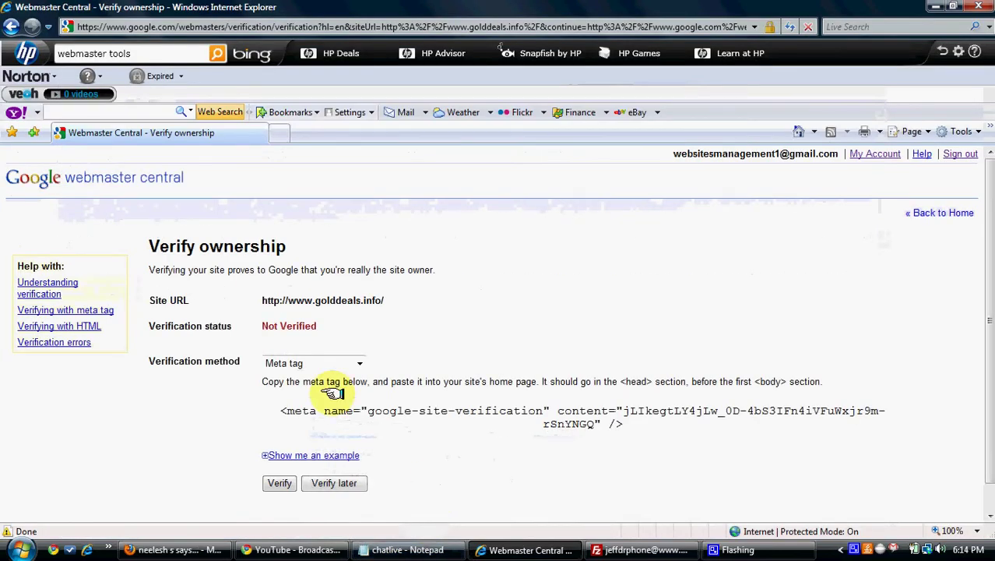
drag(280, 411, 654, 424)
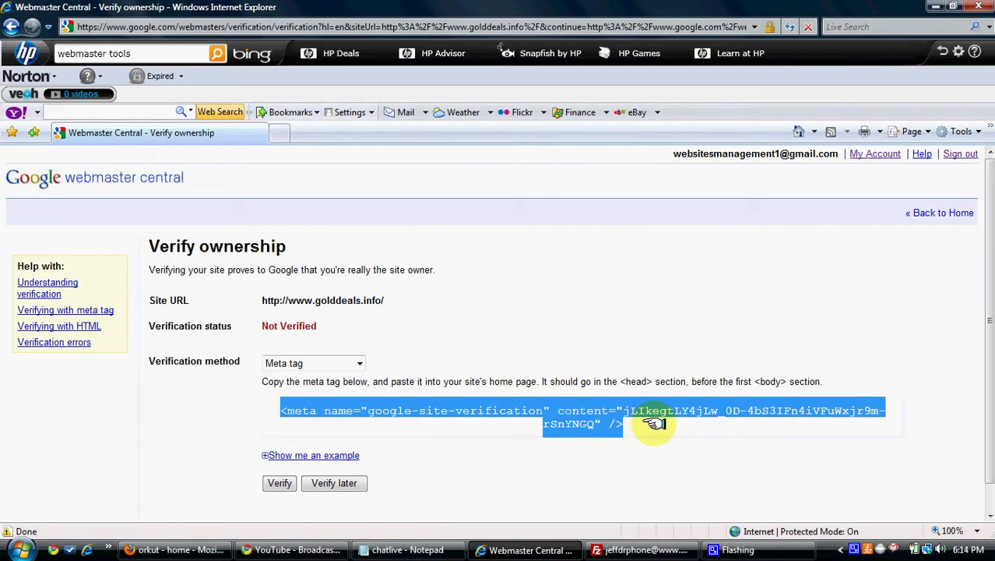
click(424, 547)
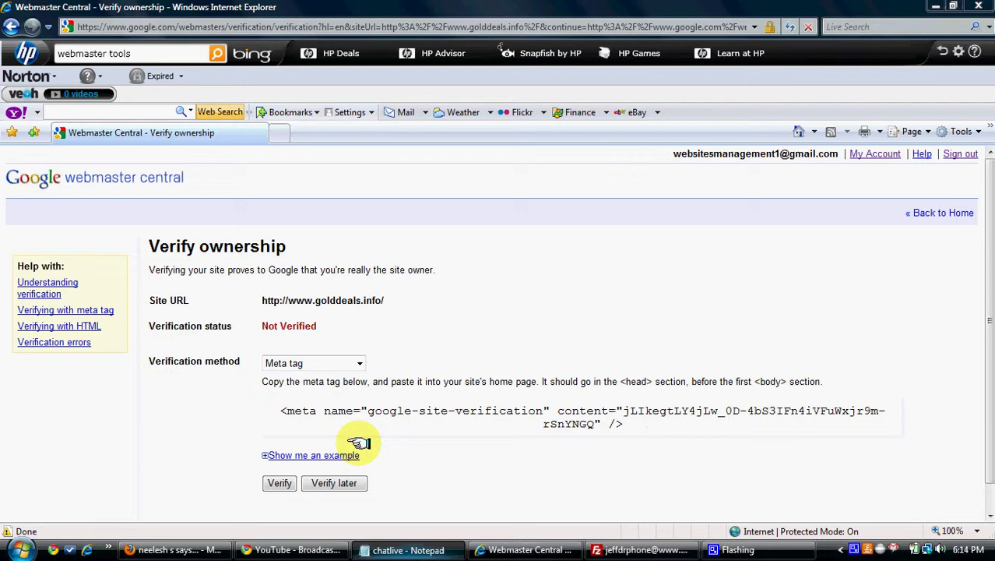
Paste the meta tag on a new line after <head> in the chatlive page and save.
click(113, 61)
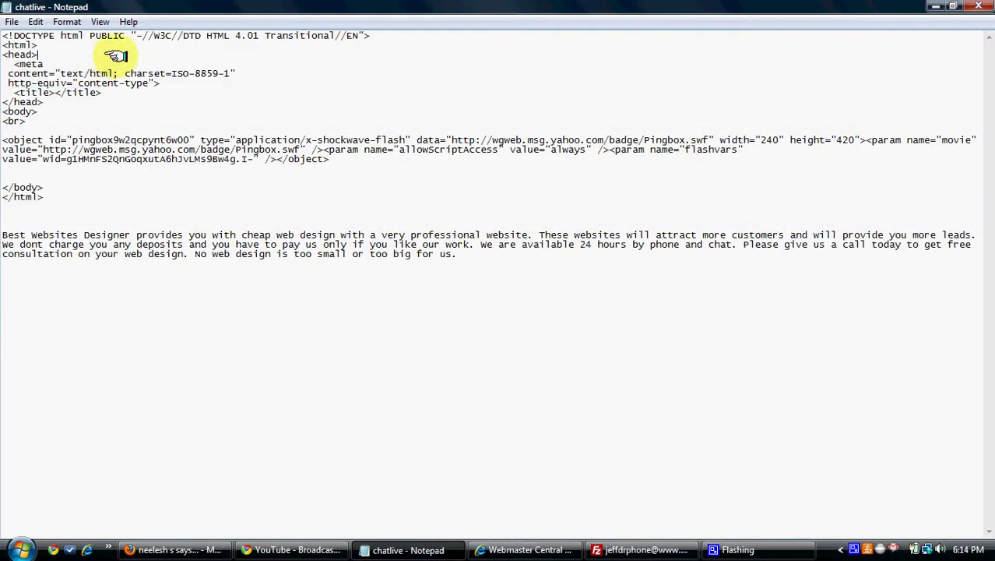
key(Return)
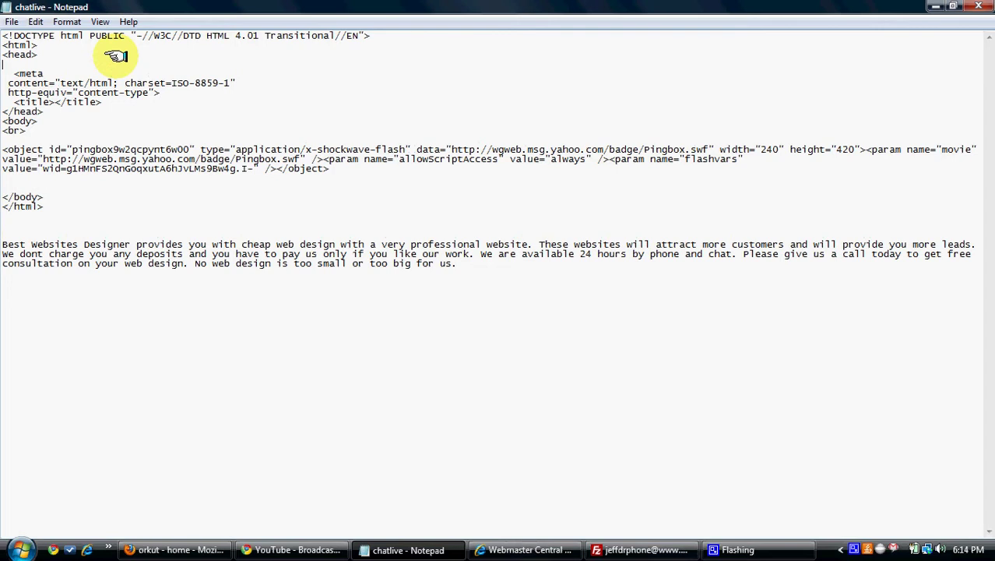
text(<meta name="google-site-verification" content="jLIkegtLY4jLw_OD-4bS3IFn4iVFuWxjr9m-rSnYNGQ" />)
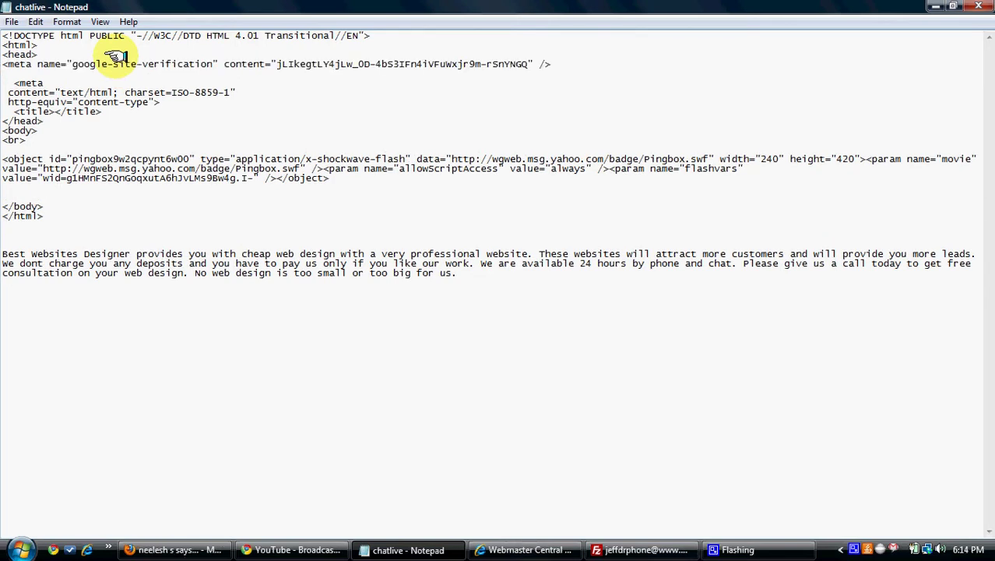
click(11, 22)
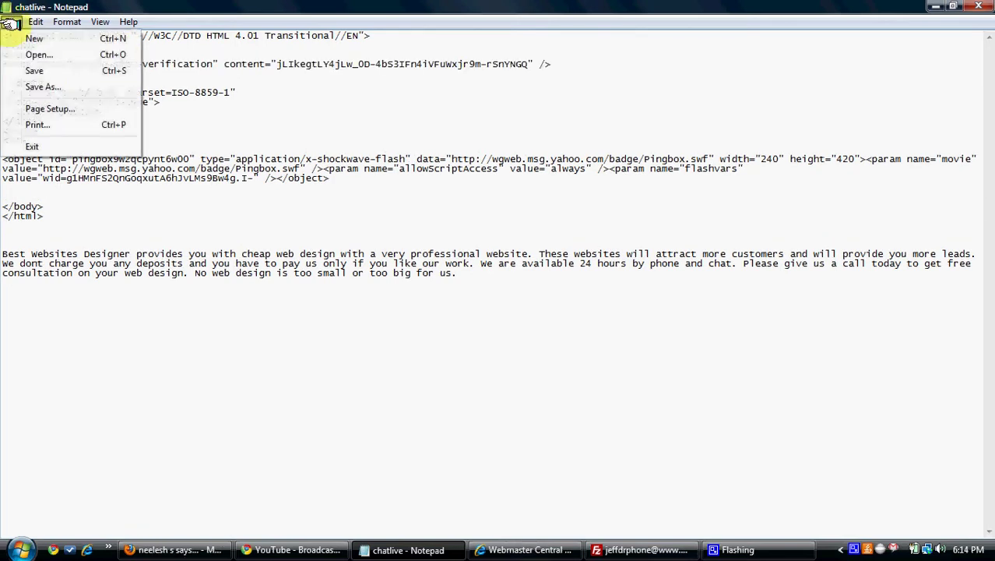
click(37, 70)
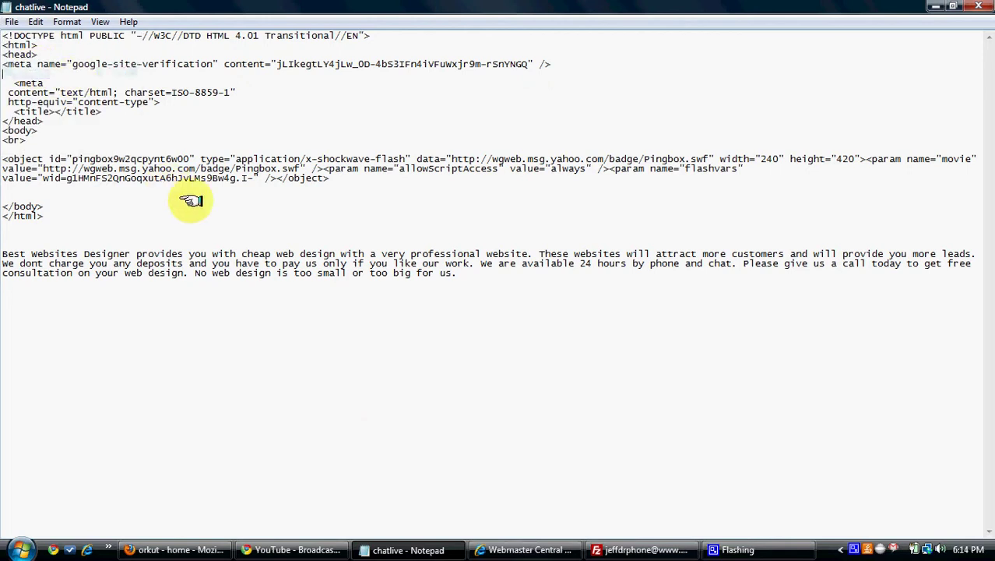
Switch the verification method to 'Upload an HTML file'.
click(379, 547)
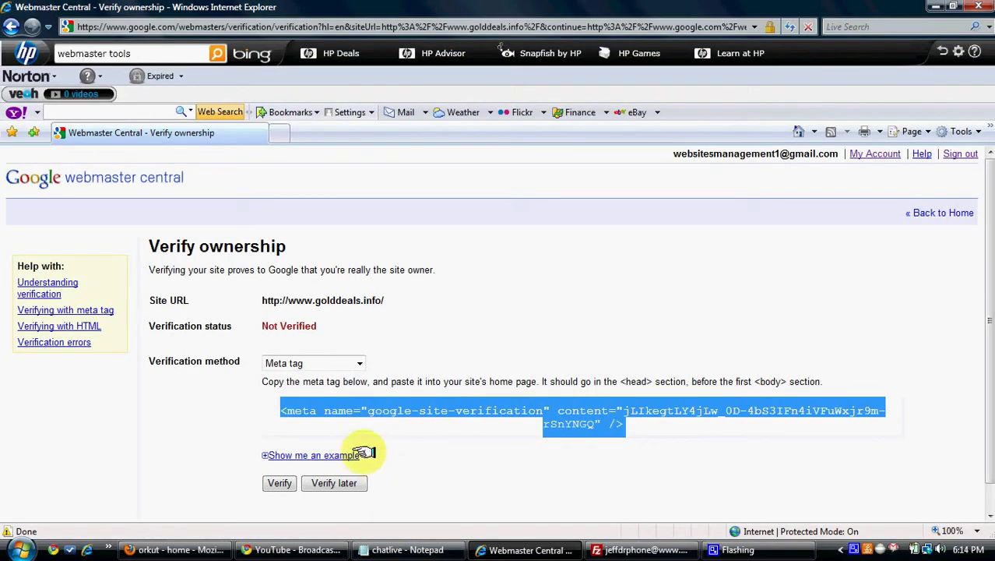
click(360, 367)
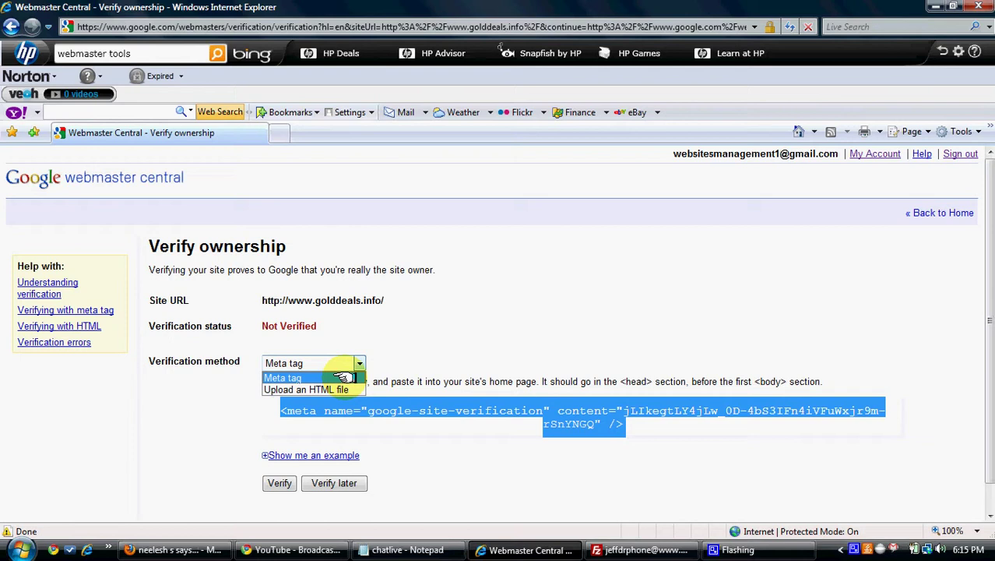
click(343, 387)
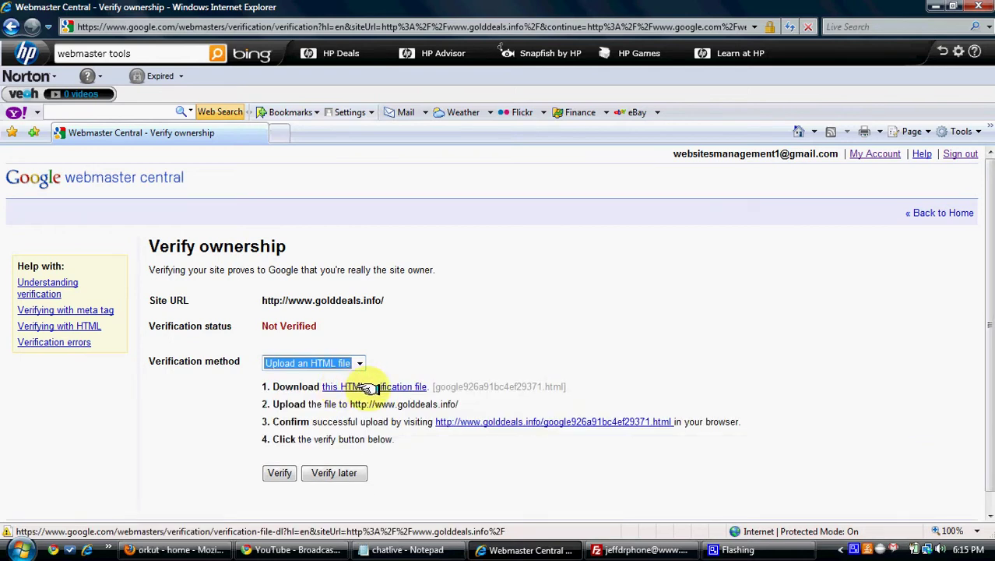
Download google926a91bc4ef29371.html to the Desktop, replacing the existing copy.
click(365, 387)
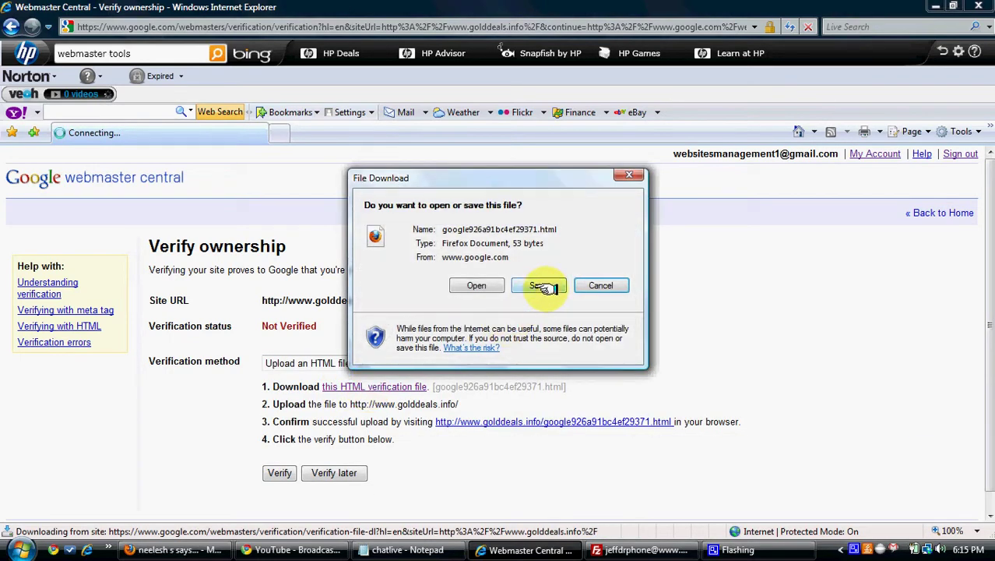
click(543, 284)
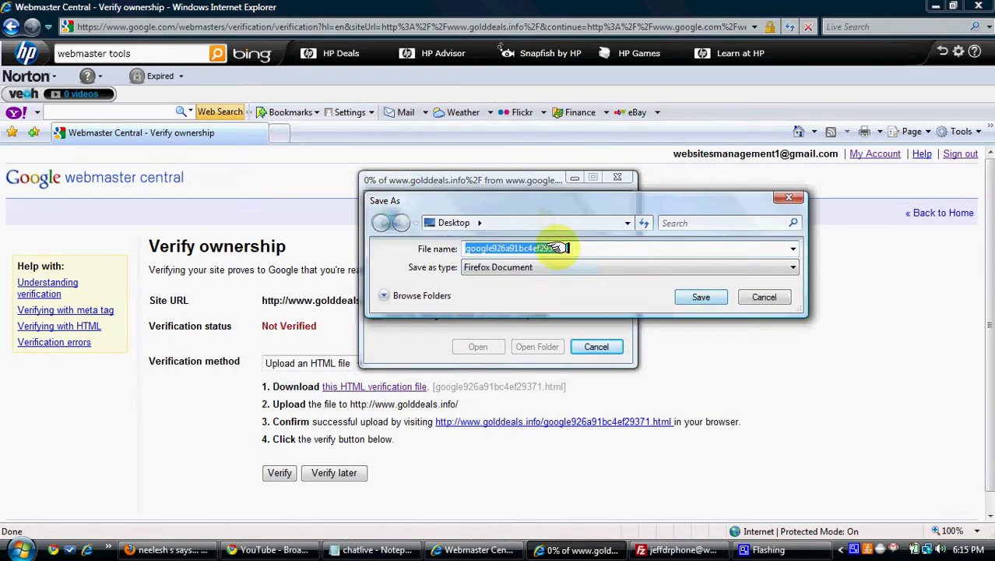
click(699, 296)
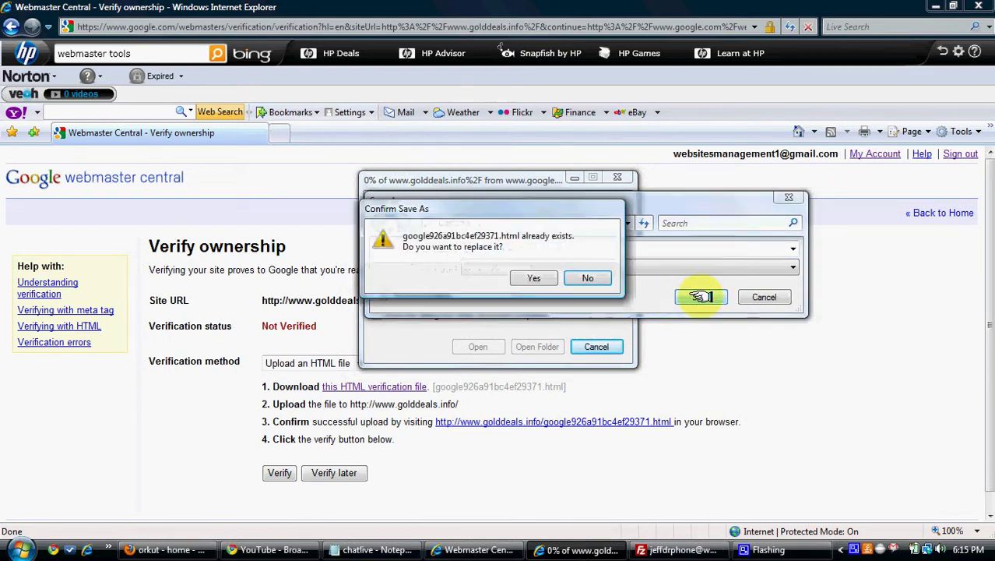
click(543, 280)
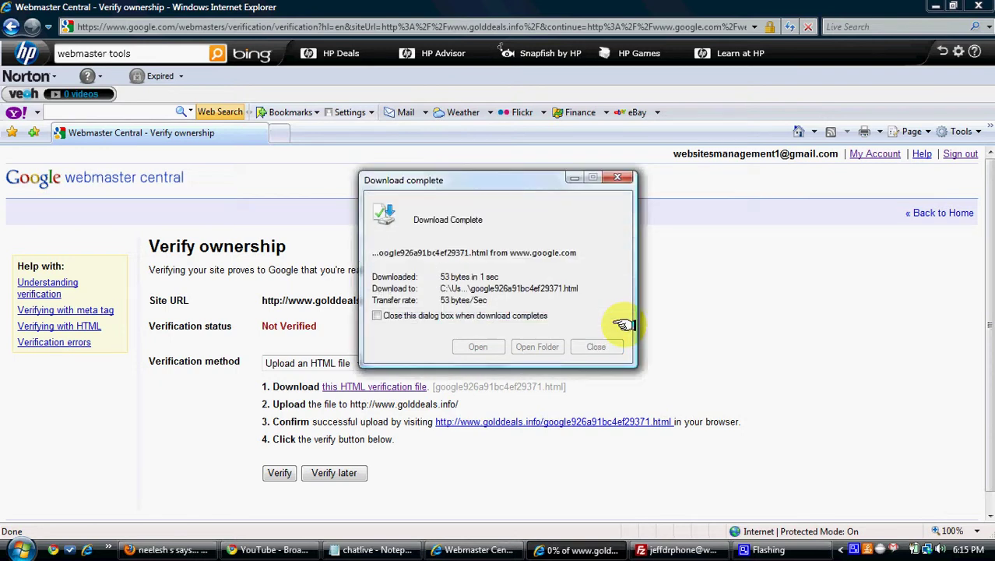
Open filezilla-project.org via a Google search in a new tab, then search the Start menu for FileZilla.
click(598, 346)
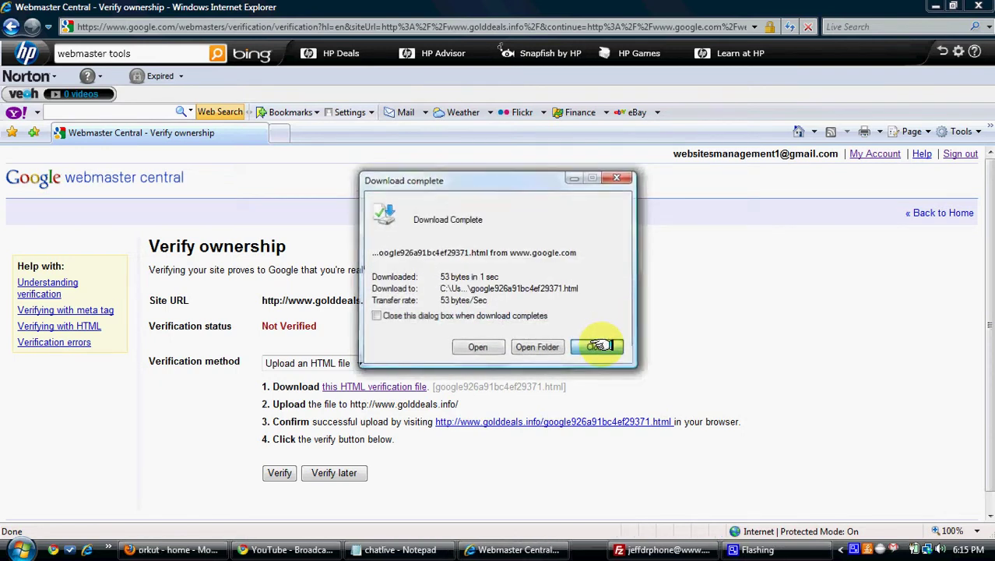
click(280, 134)
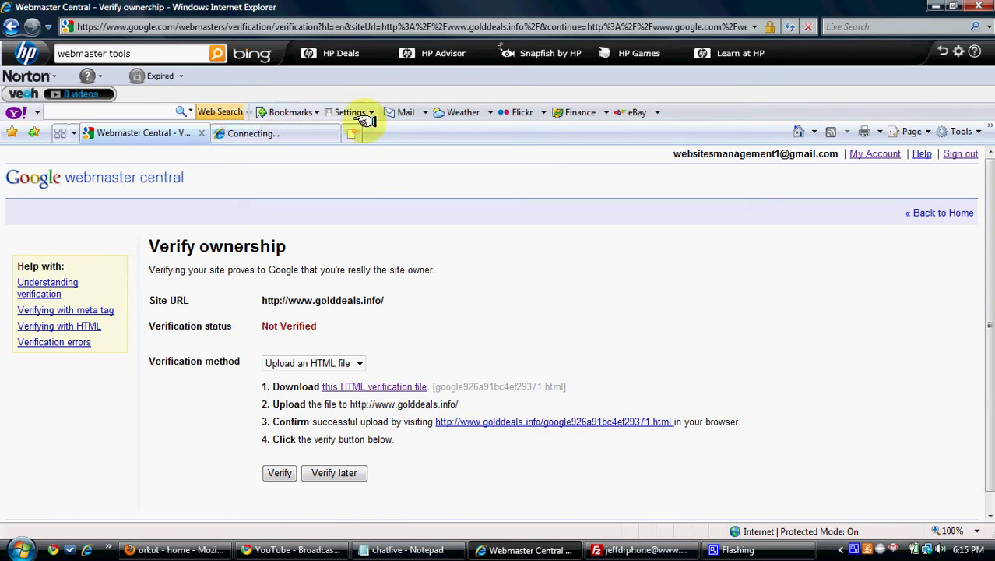
text(google)
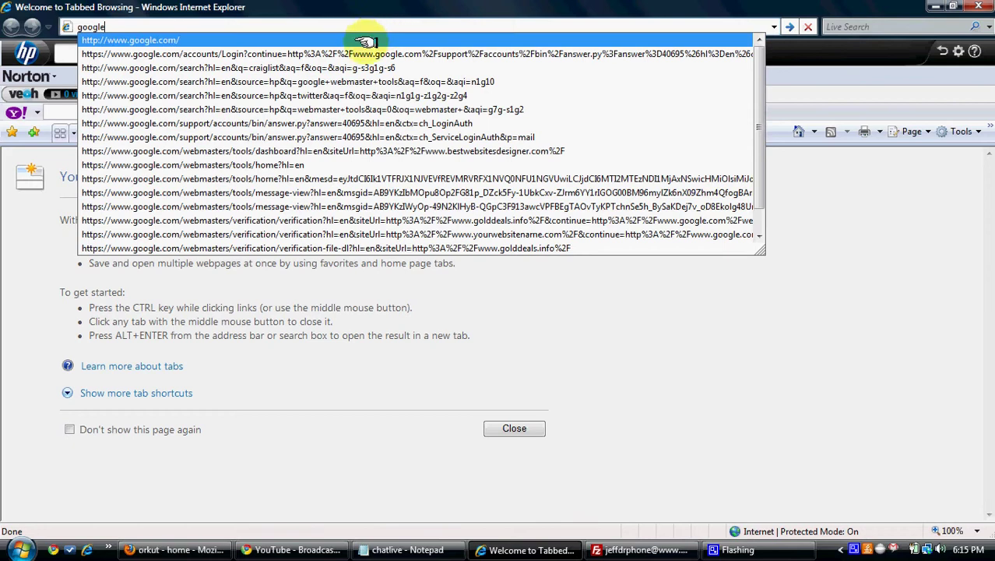
click(360, 40)
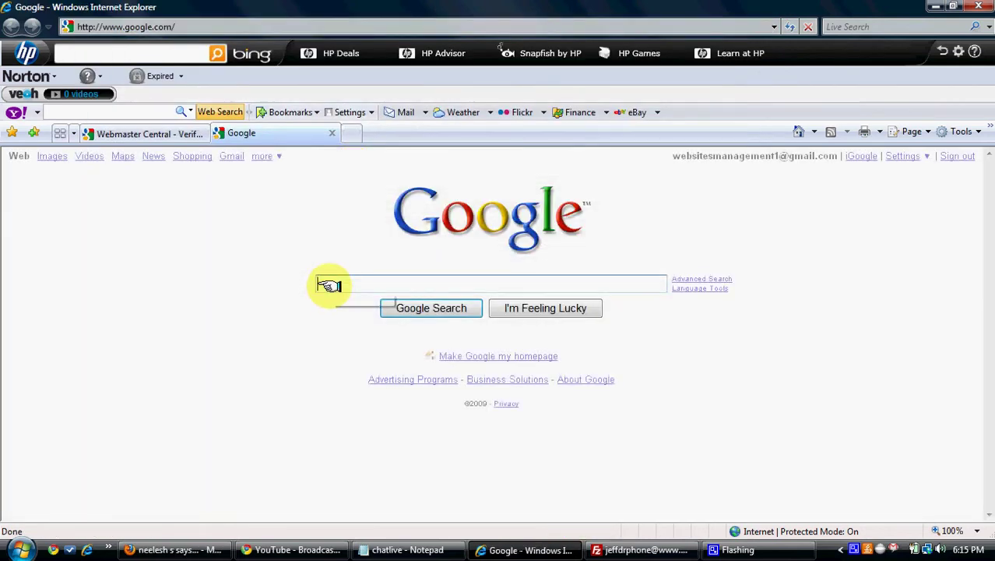
text(filezilla)
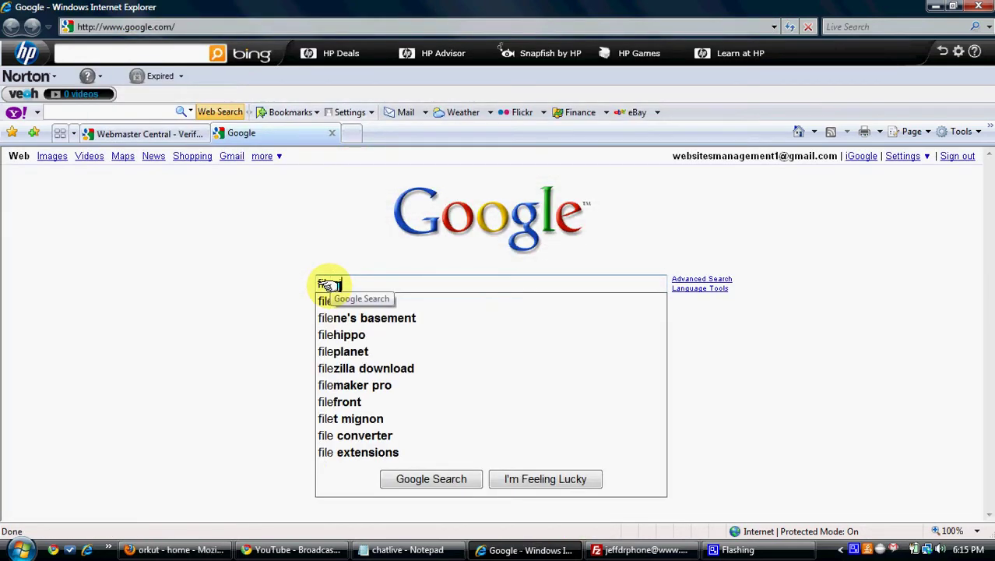
click(323, 300)
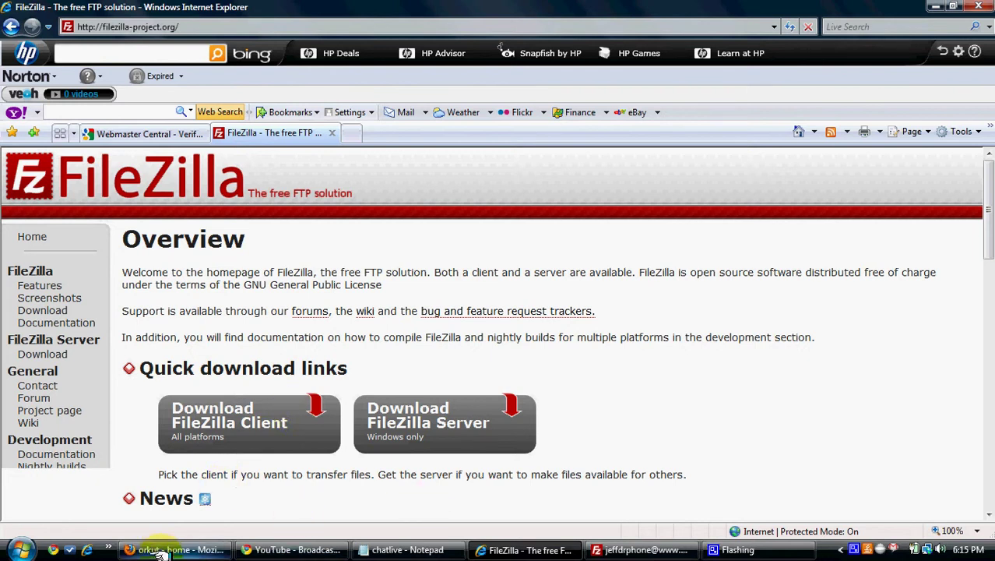
click(11, 545)
text(filezilla)
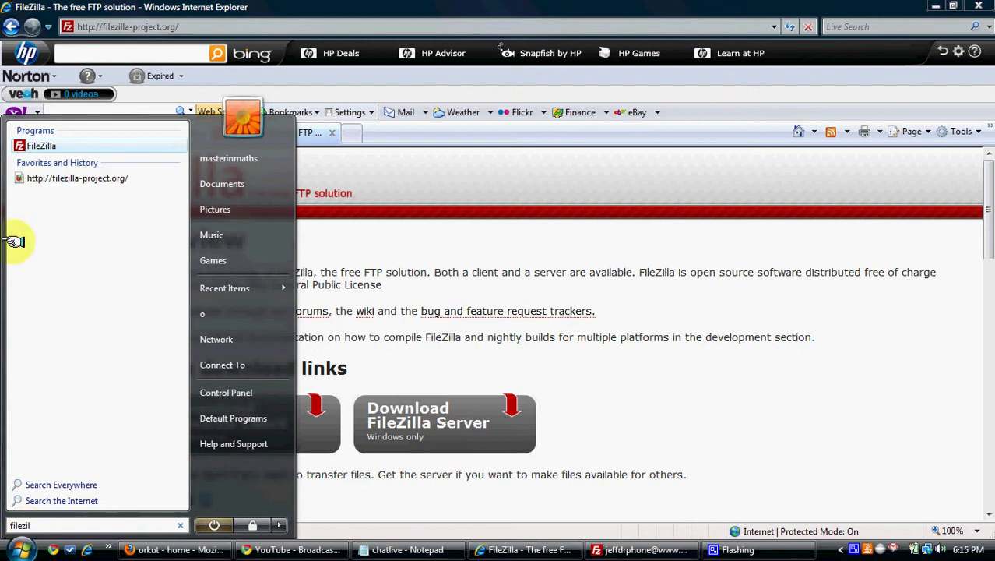
click(31, 145)
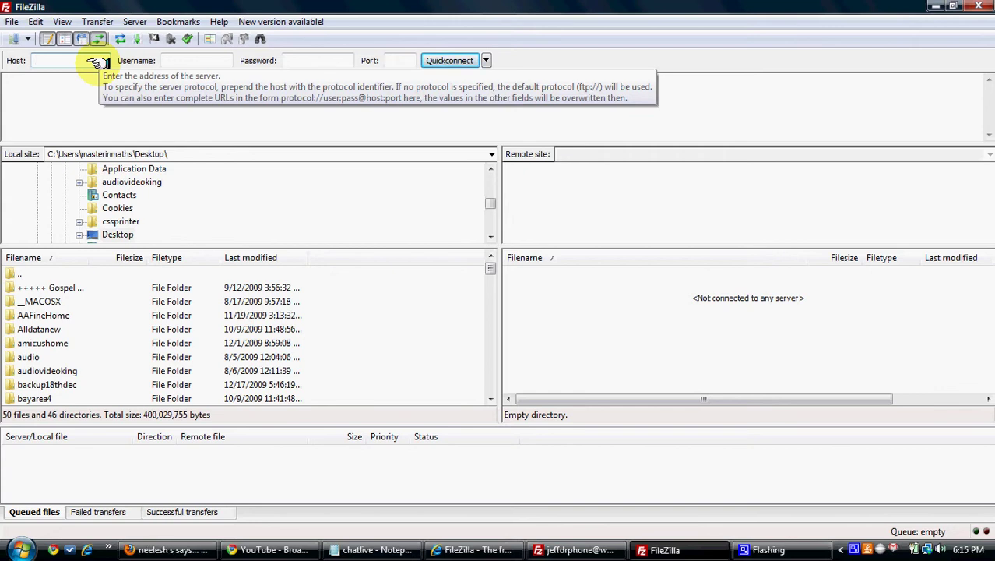
text(www.golddeals)
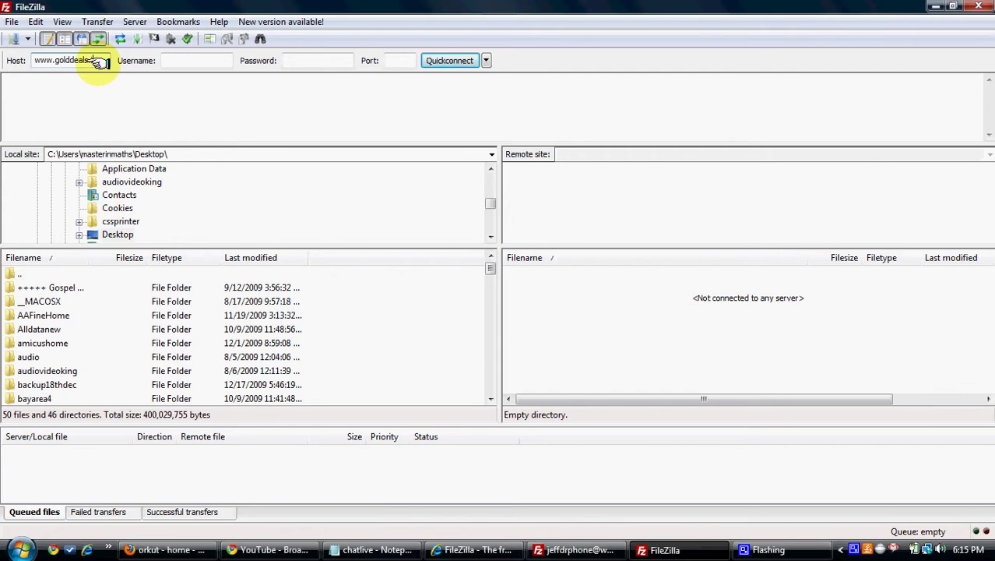
text(.info)
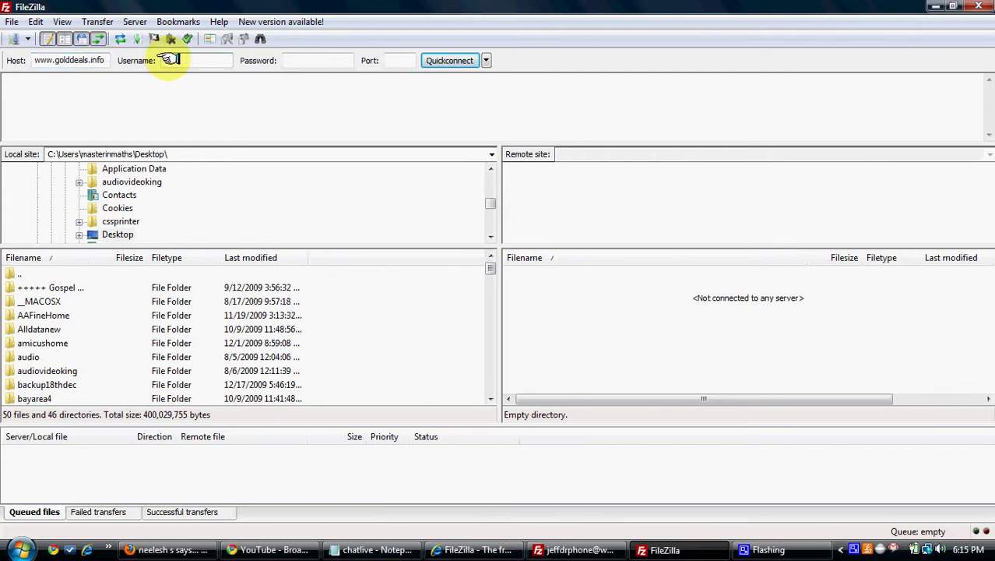
click(485, 61)
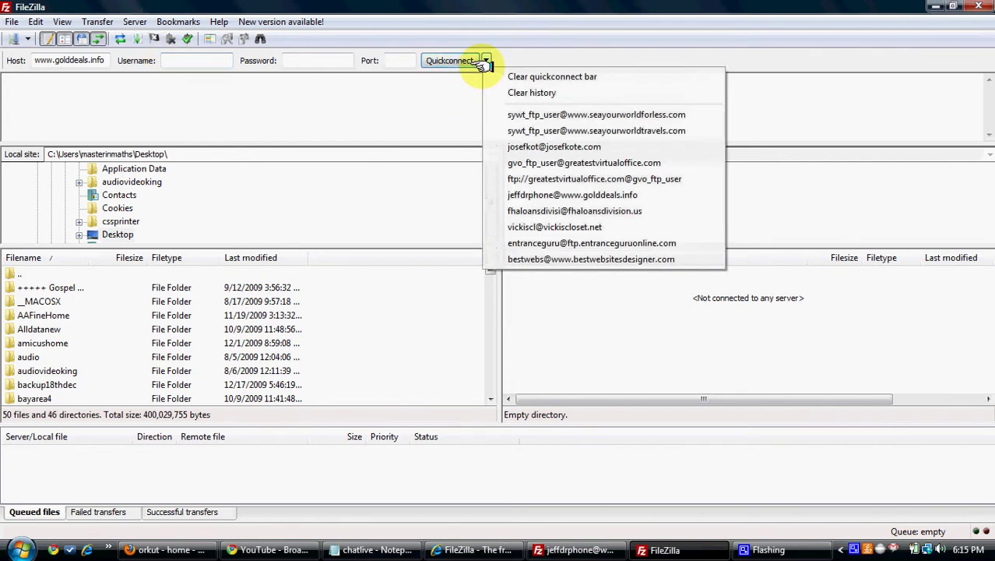
click(343, 127)
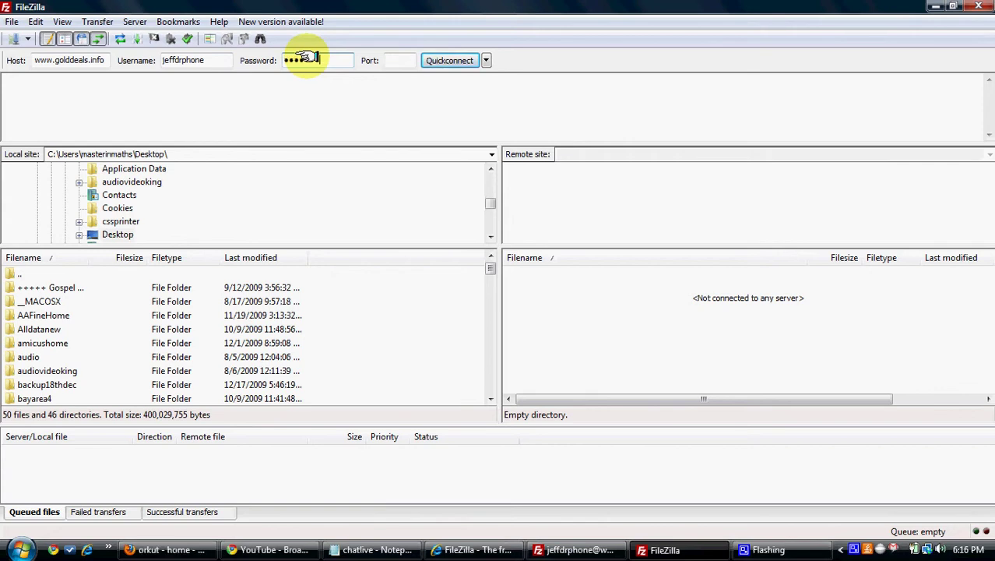
key(Return)
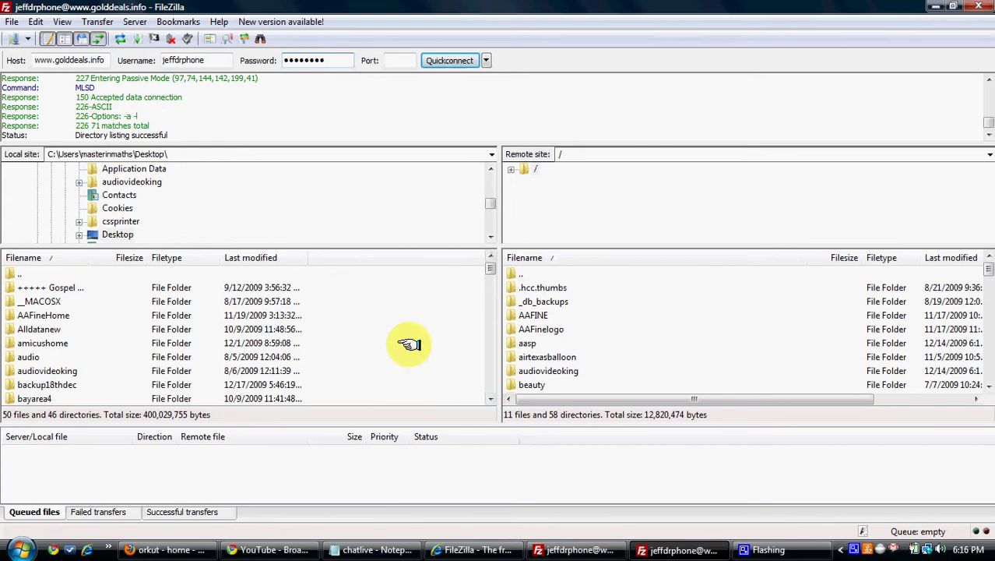
Upload google926a91bc4ef29371.html from the Desktop to the server root, overwriting the old copy.
double_click(173, 154)
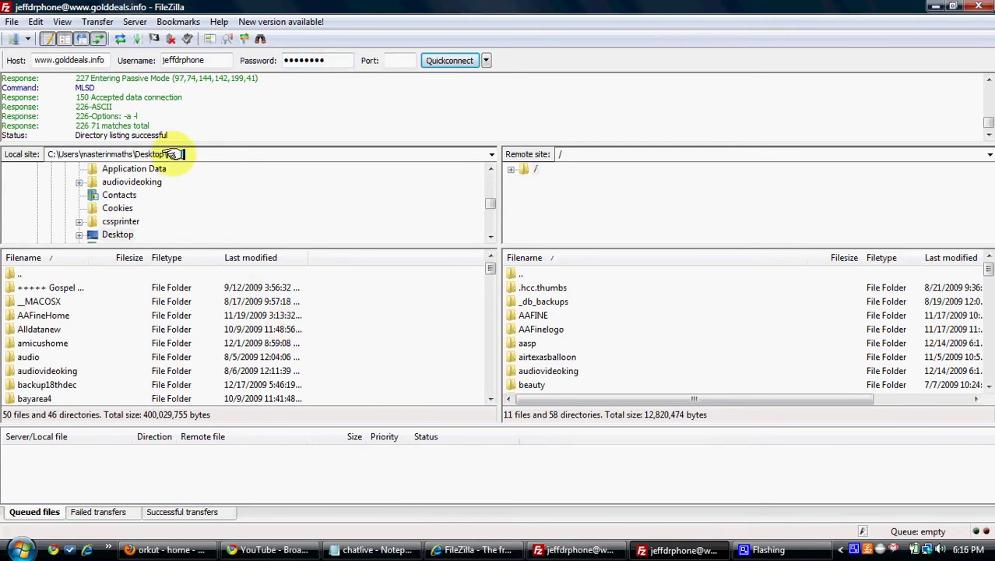
click(223, 342)
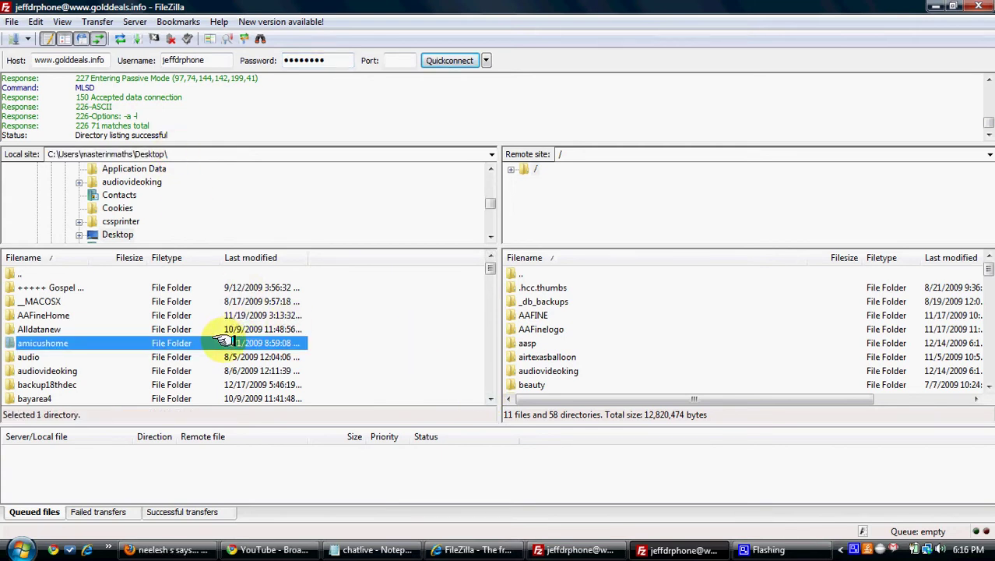
key(g)
key(g)
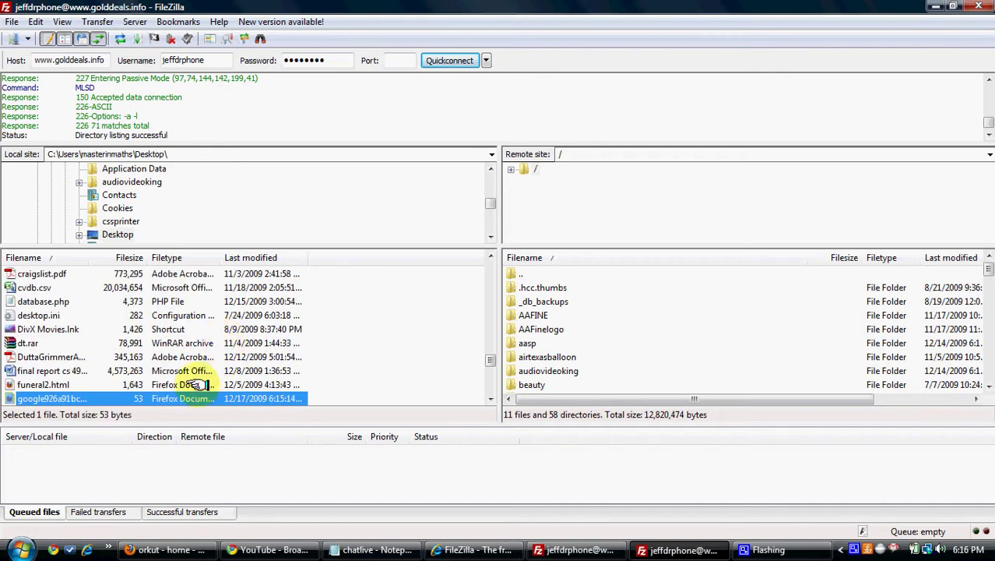
right_click(190, 398)
click(218, 406)
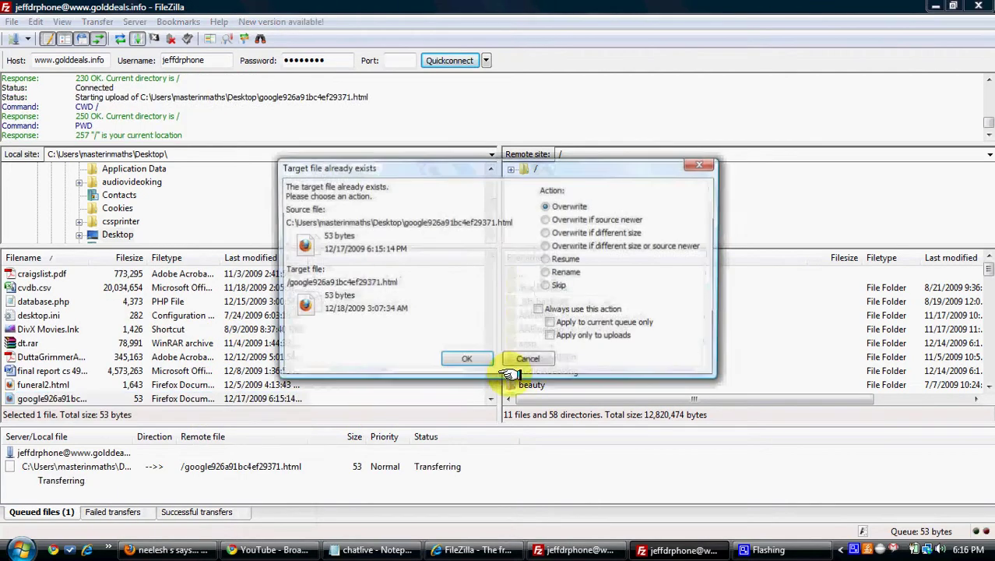
click(484, 356)
drag(987, 268, 983, 394)
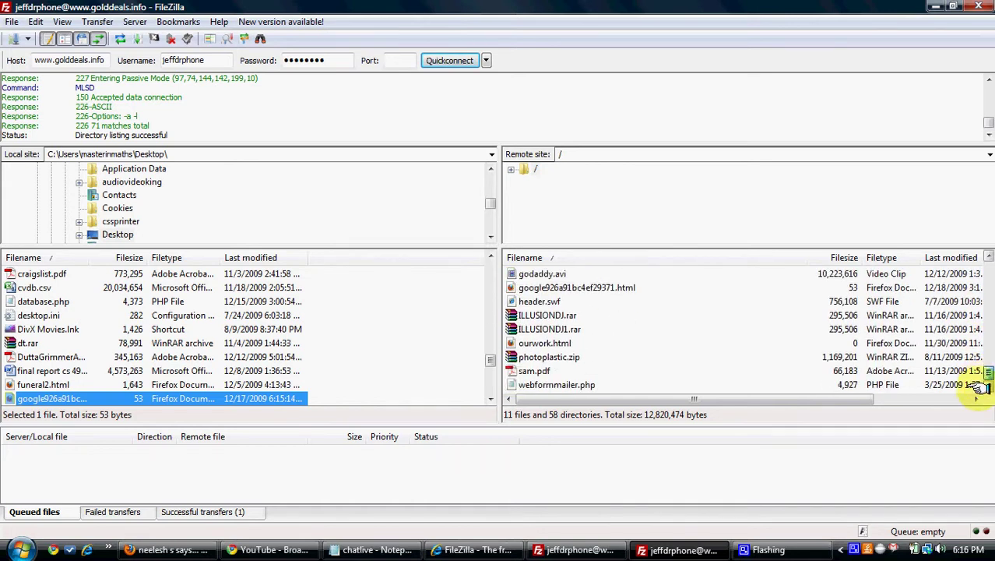
click(595, 287)
Back on the Verify ownership page, verify golddeals.info to reach its Dashboard.
click(471, 550)
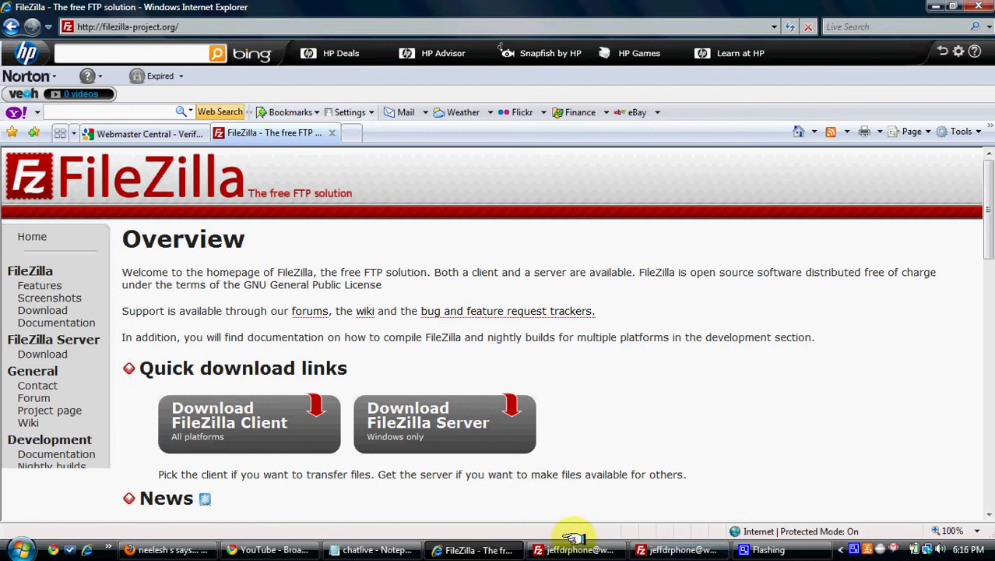
click(152, 132)
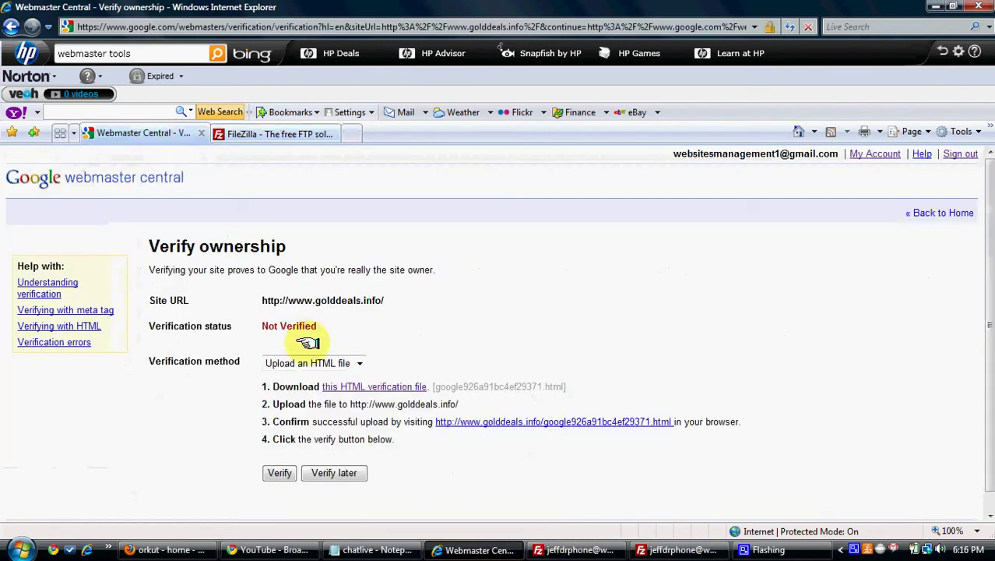
click(281, 466)
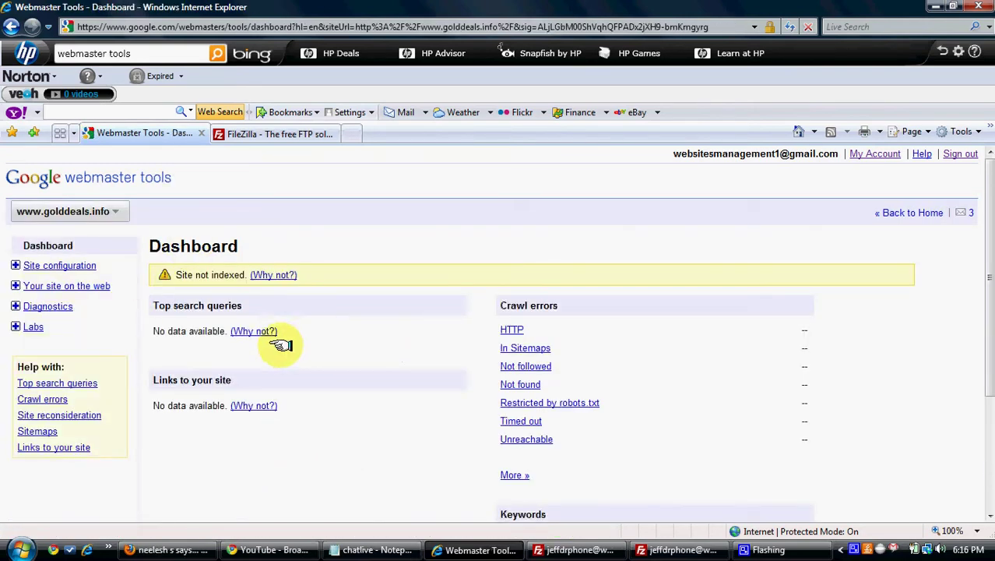
drag(176, 274, 250, 274)
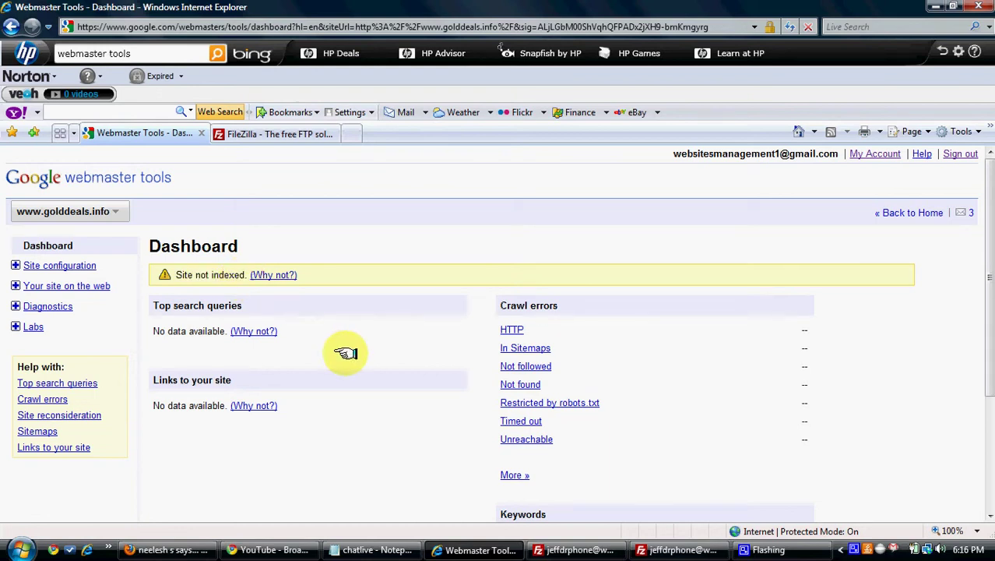
Open the Sitemaps page, then search Google for 'free sitemap generator' in a new tab.
click(41, 265)
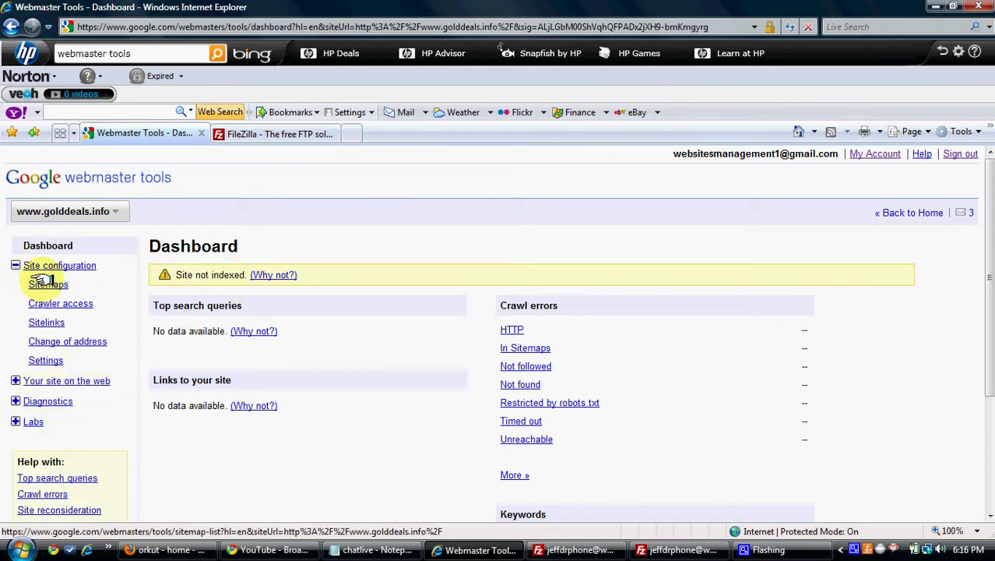
click(43, 284)
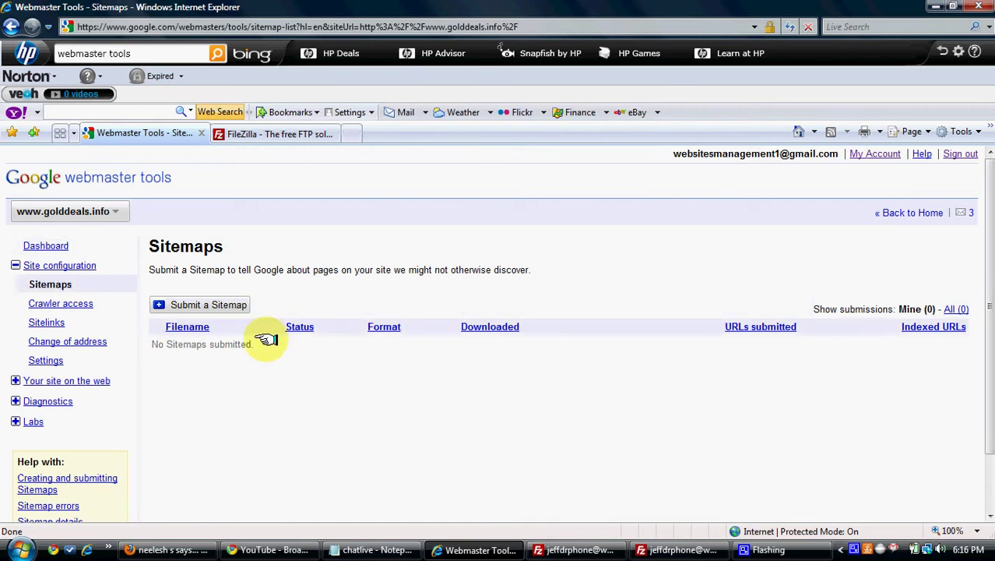
click(352, 133)
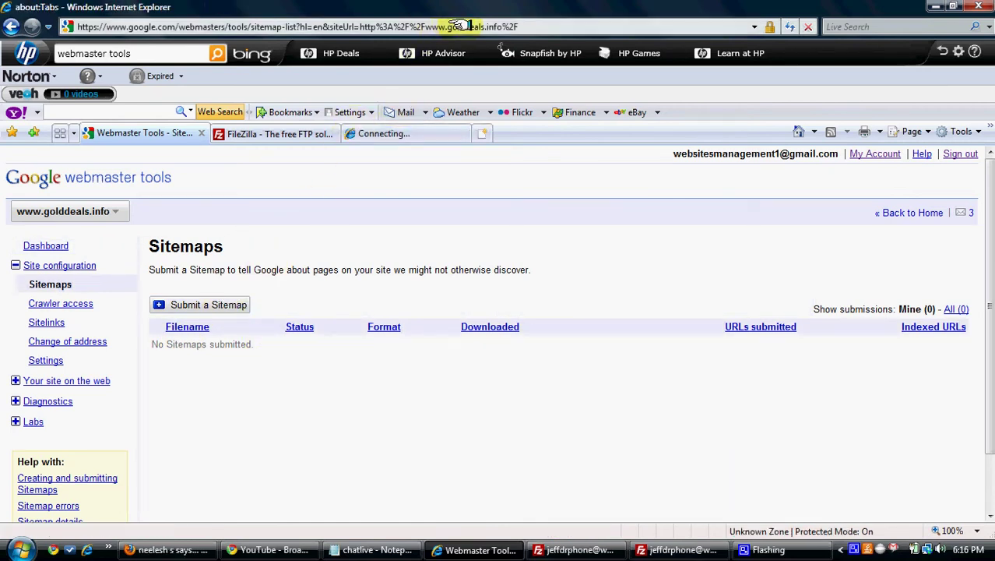
text(goo)
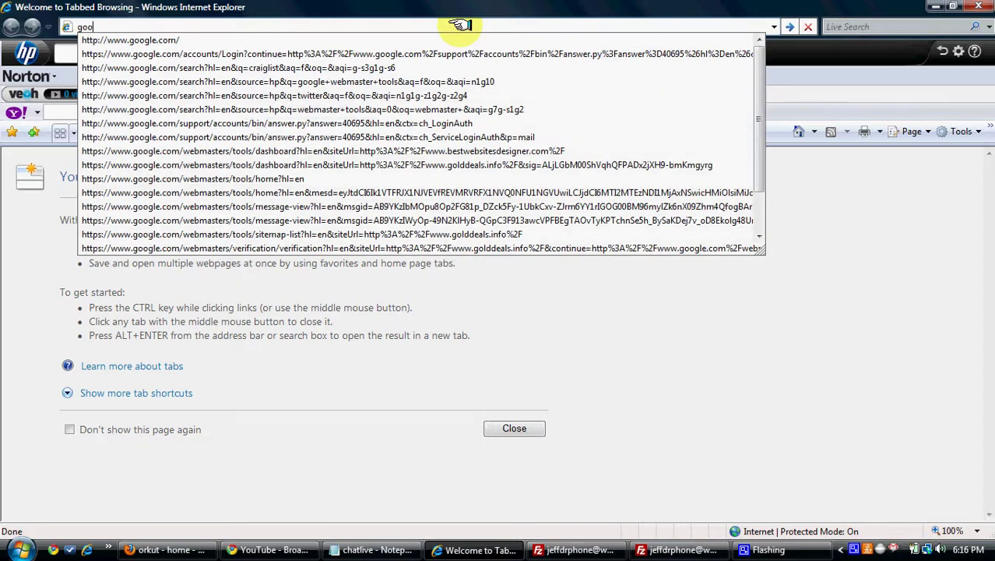
click(430, 39)
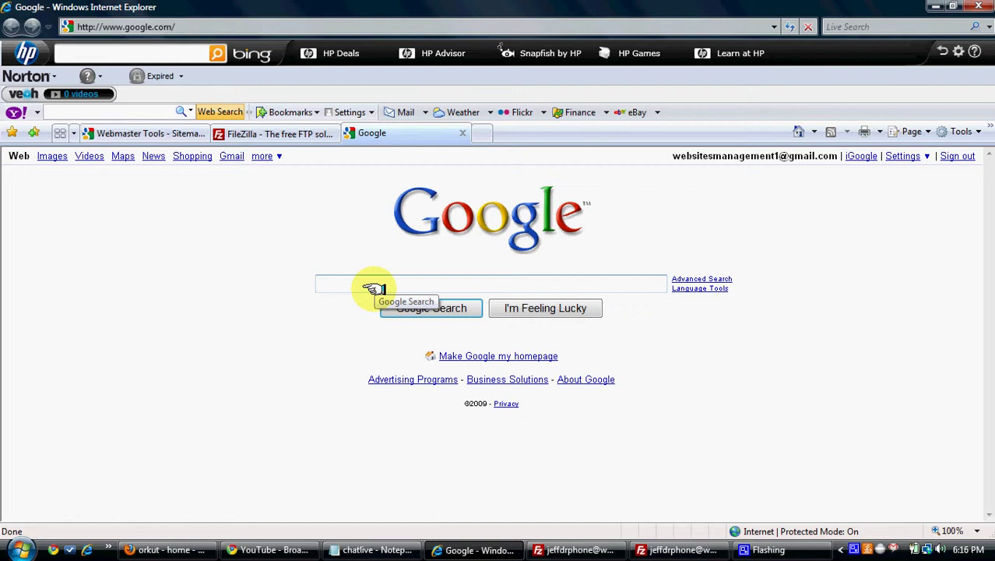
text(free sitema)
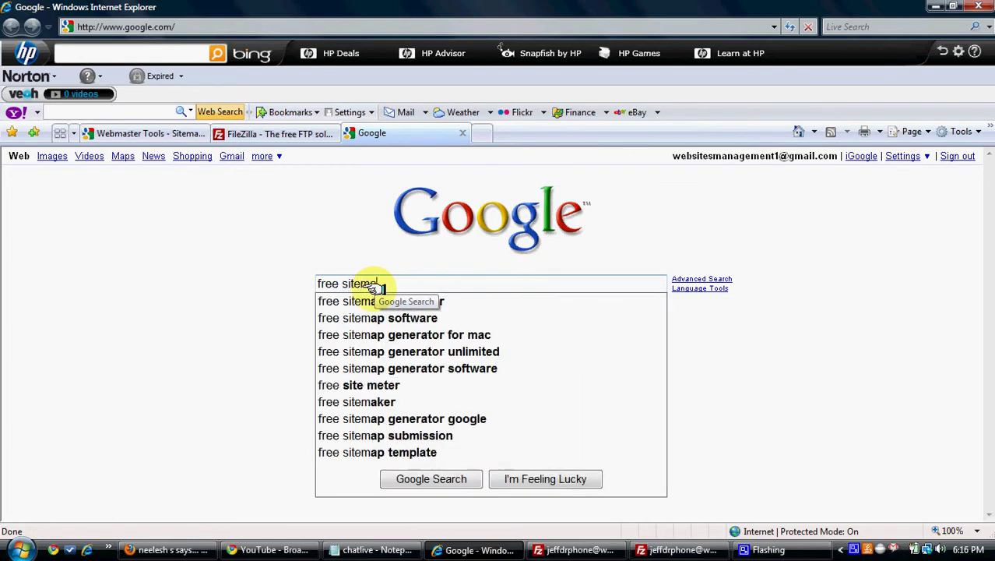
text(p)
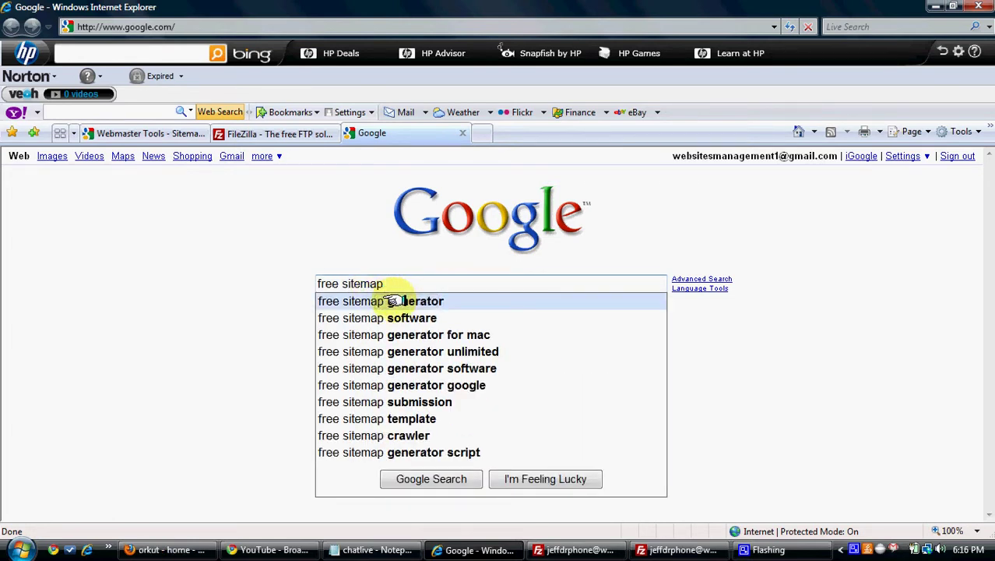
click(395, 301)
click(173, 270)
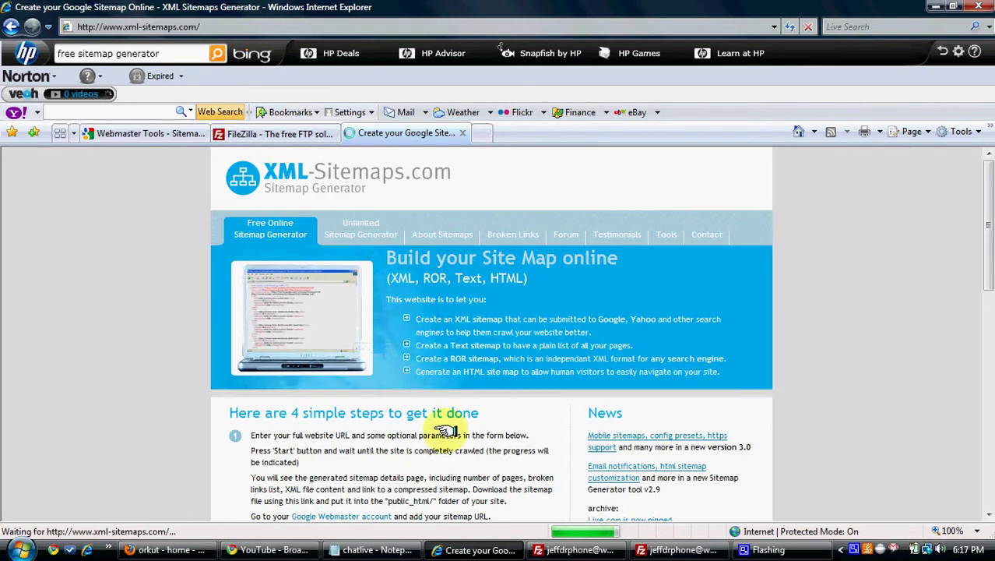
scroll(982, 272, down, 4)
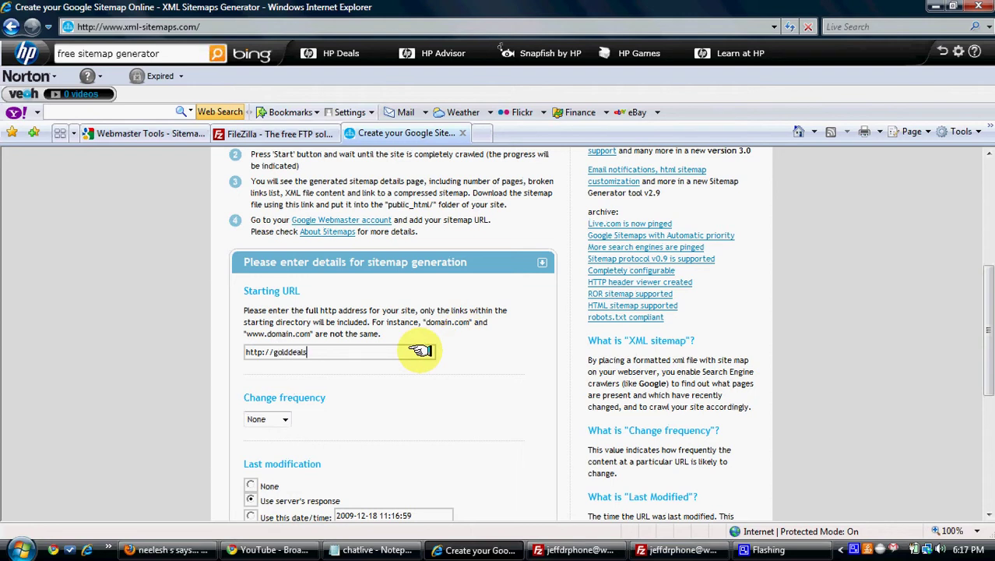
click(282, 419)
click(261, 434)
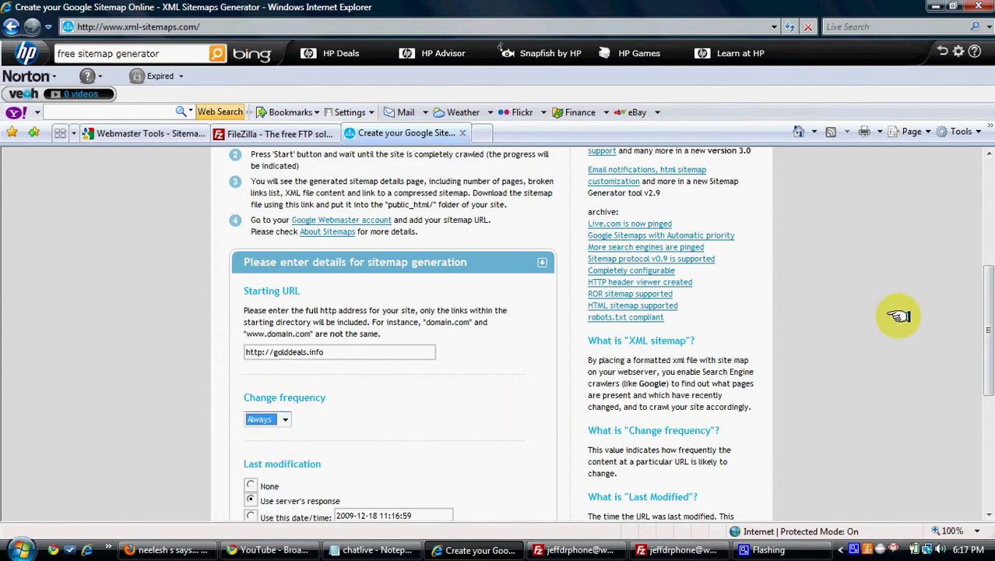
scroll(985, 320, down, 2)
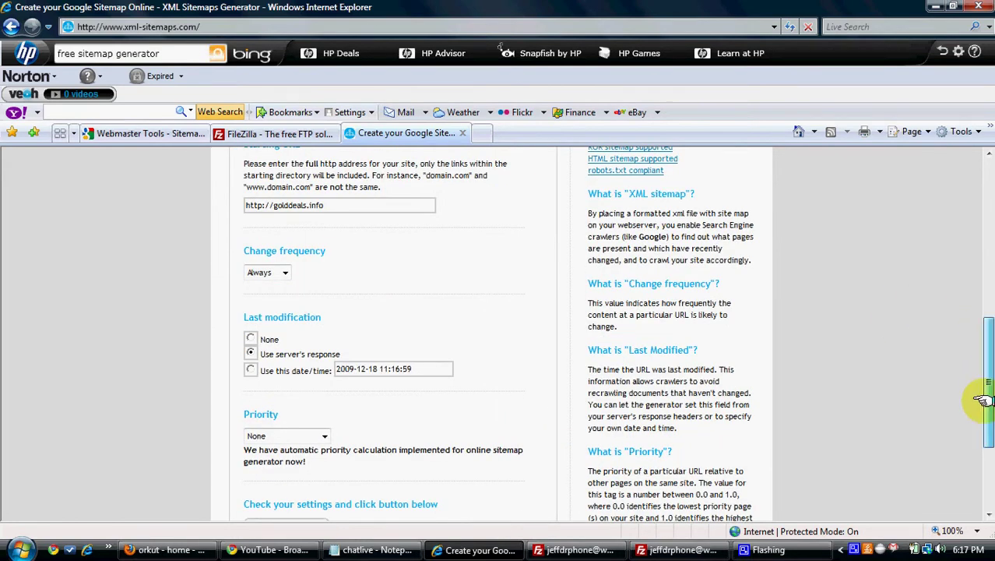
scroll(982, 400, down, 2)
click(311, 378)
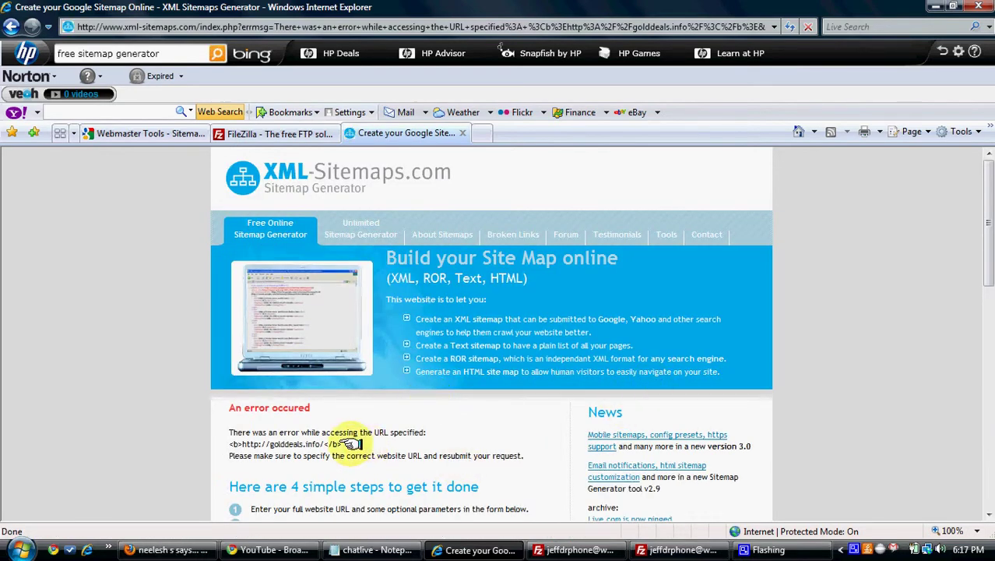
scroll(352, 443, down, 5)
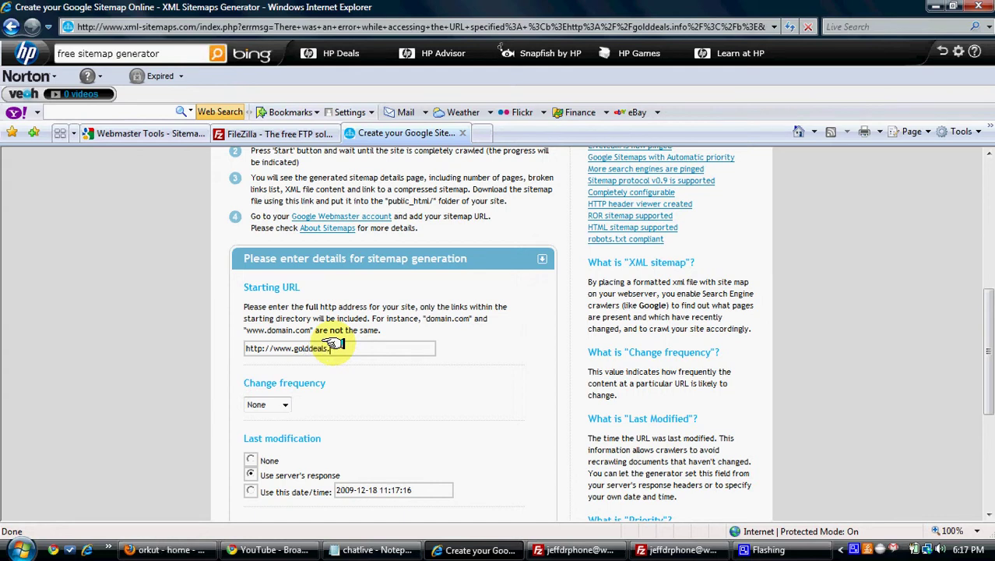
drag(986, 296, 983, 375)
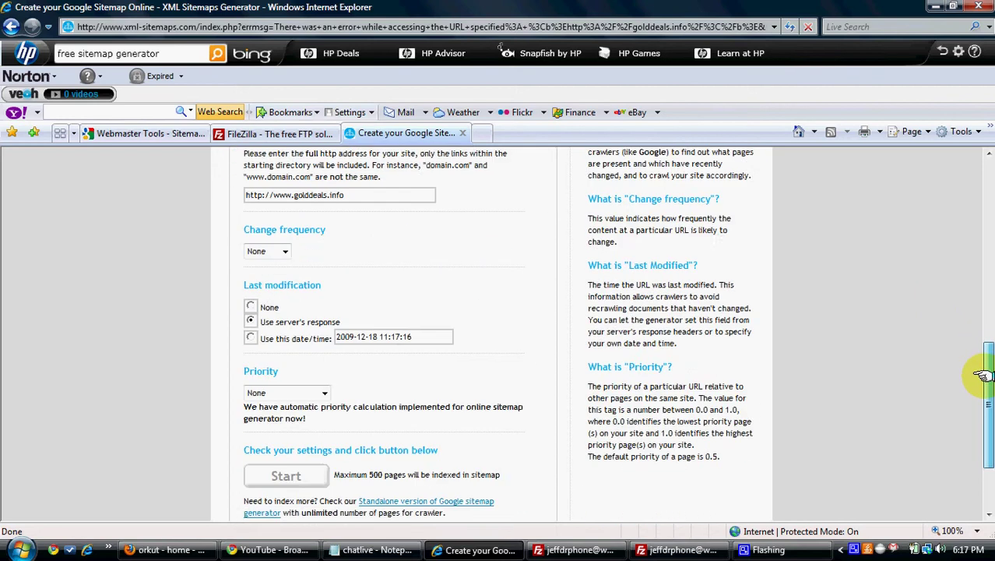
click(281, 474)
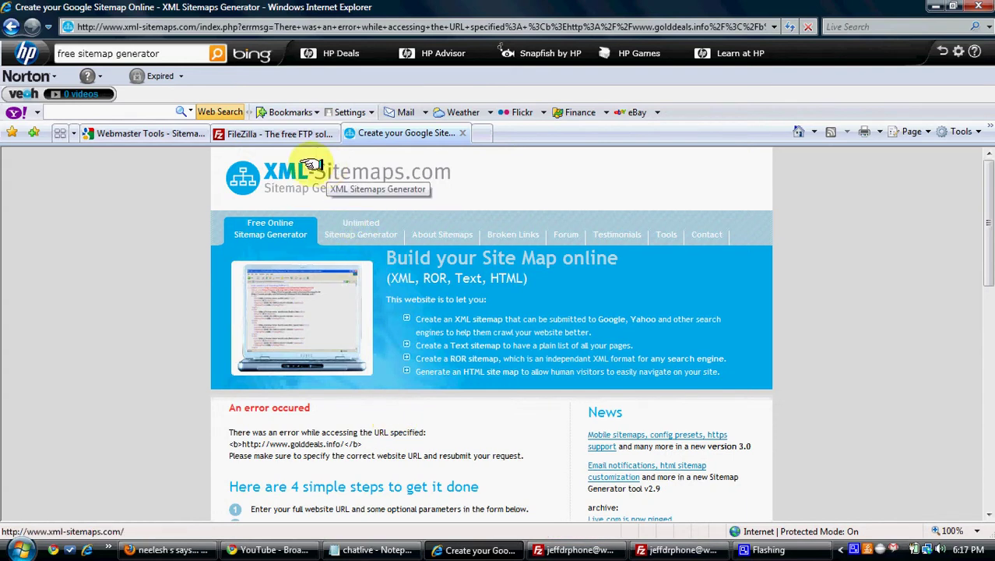
click(184, 132)
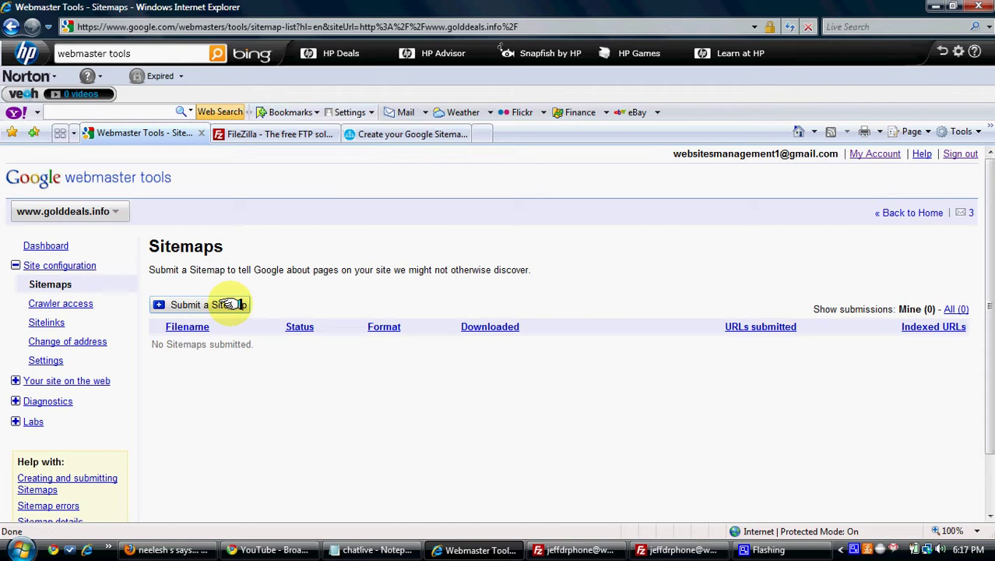
click(398, 134)
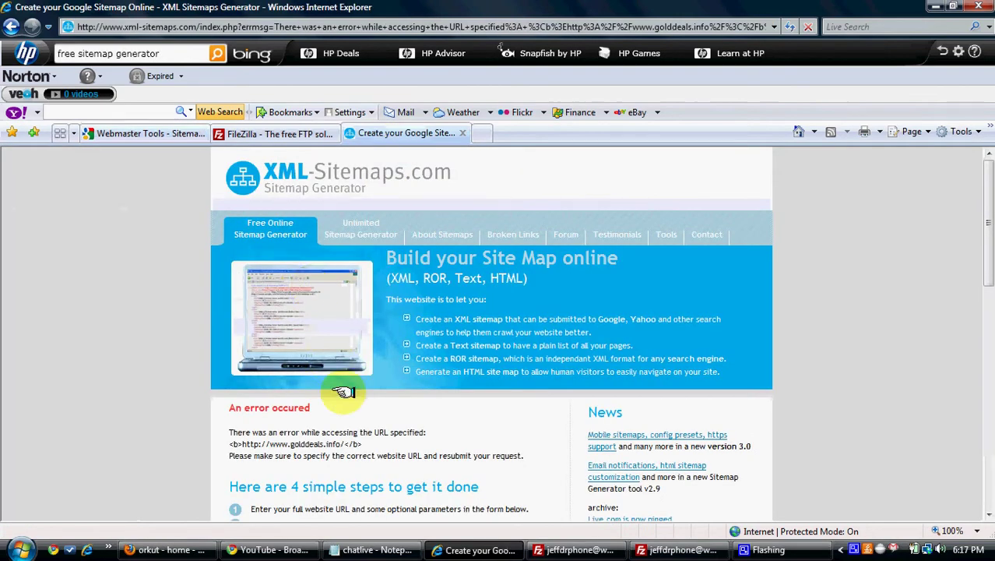
scroll(344, 391, down, 5)
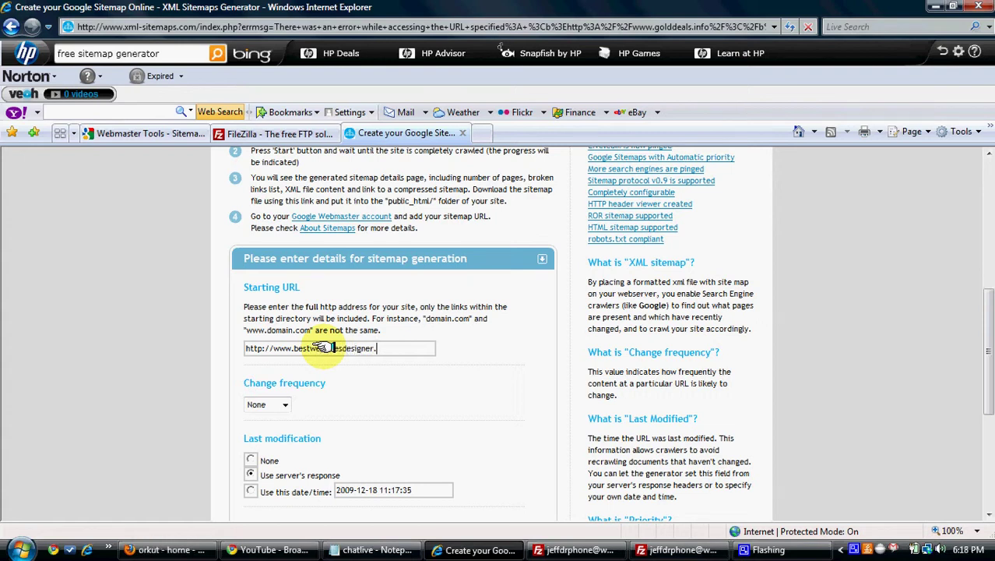
drag(987, 312, 960, 402)
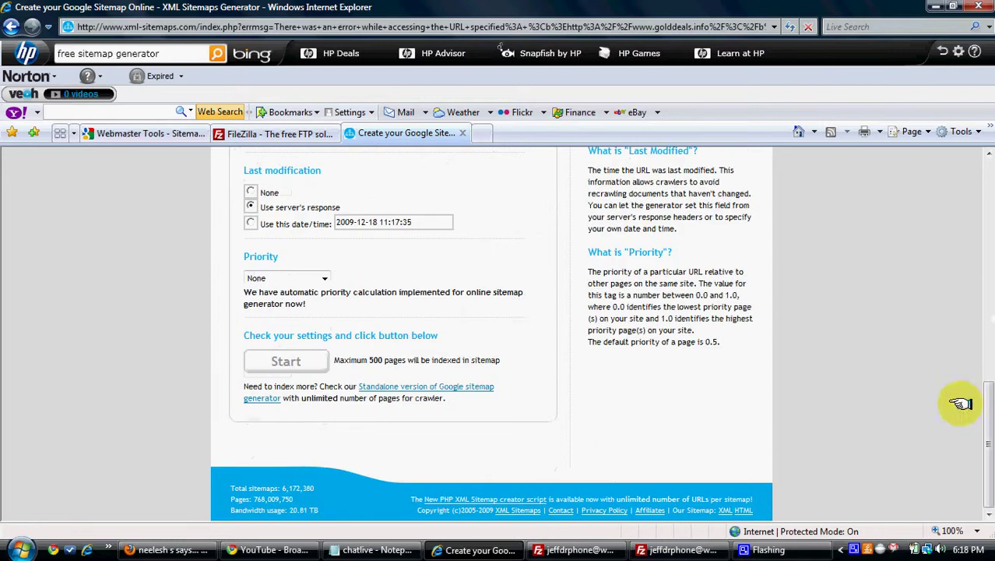
click(289, 361)
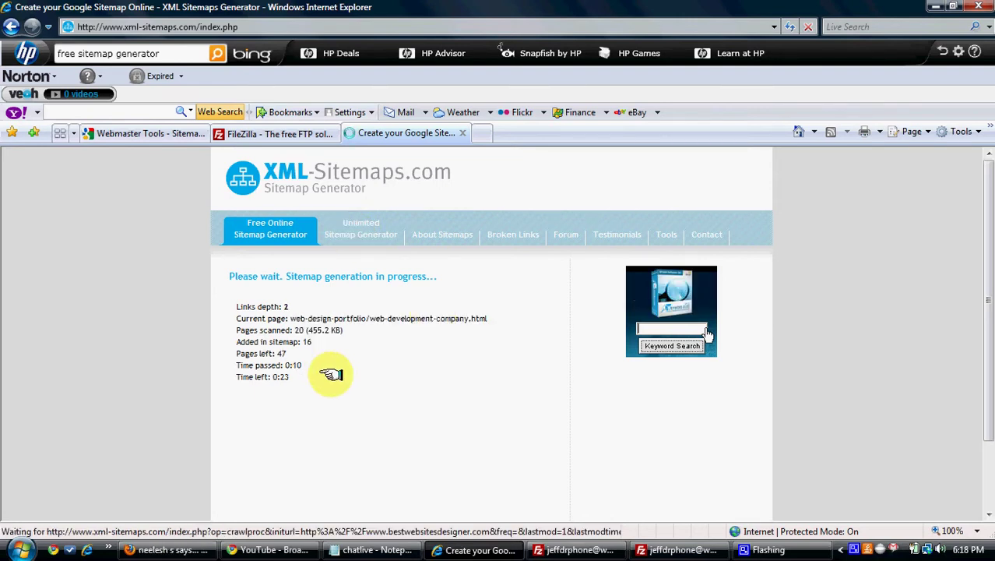
Select the local google926a91bc… verification file in FileZilla, then return to the browser.
click(580, 550)
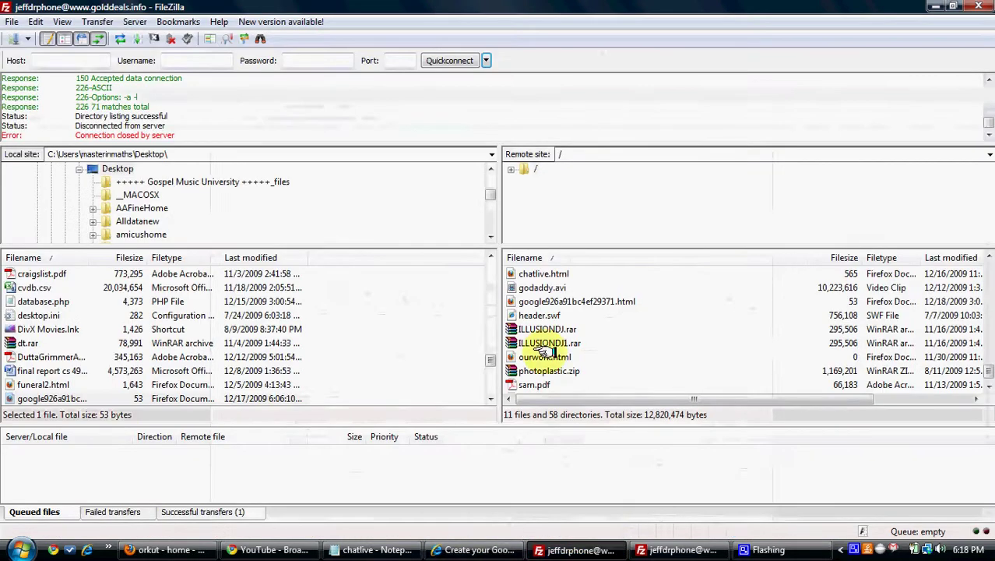
click(226, 395)
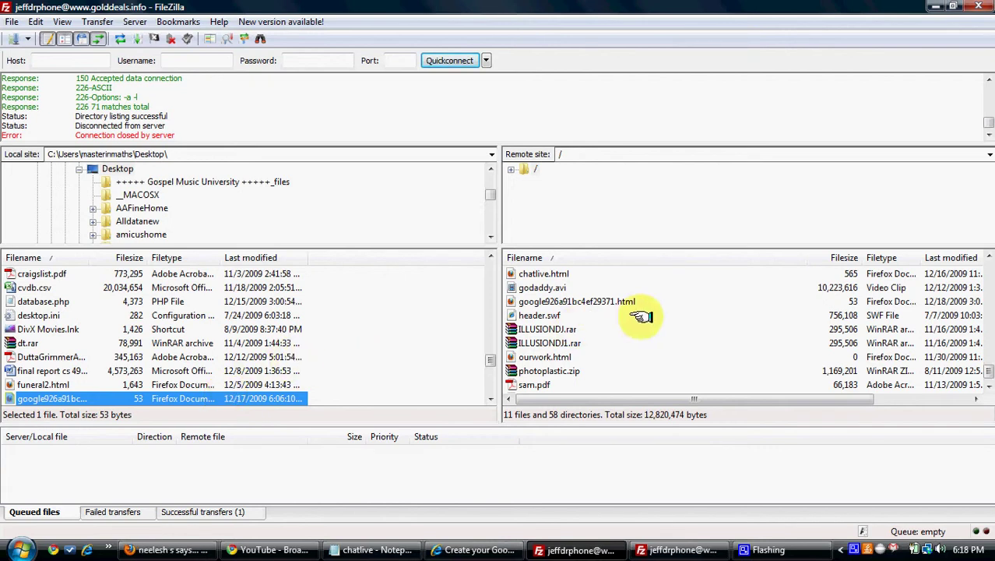
click(475, 550)
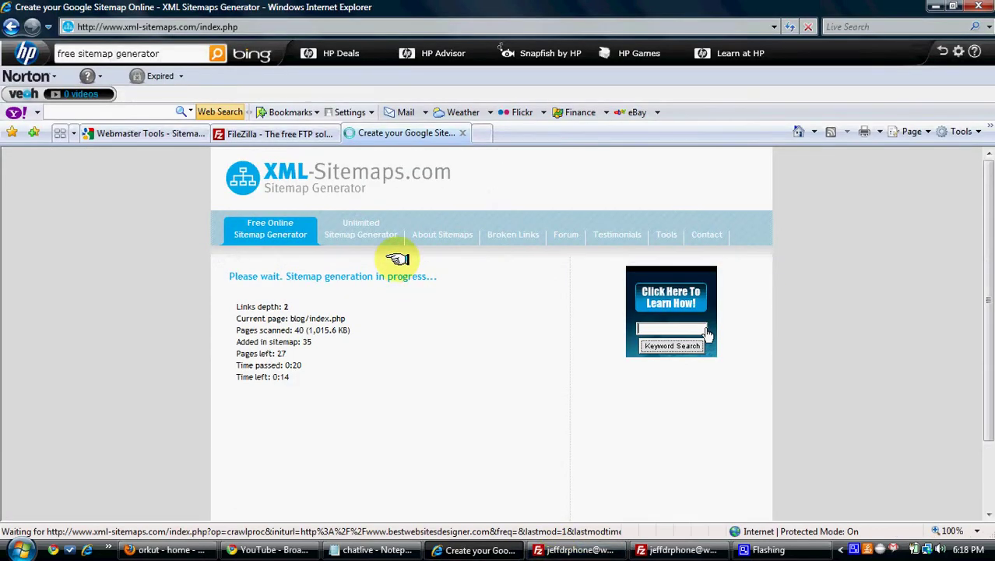
Submit sitemap.xml for golddeals.info on the Webmaster Tools Sitemaps page.
click(140, 131)
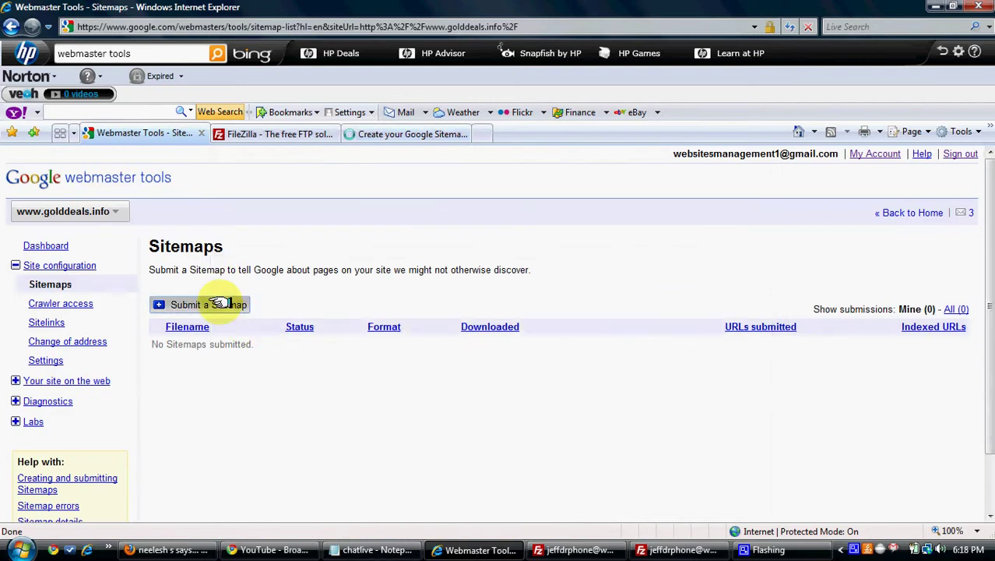
click(222, 303)
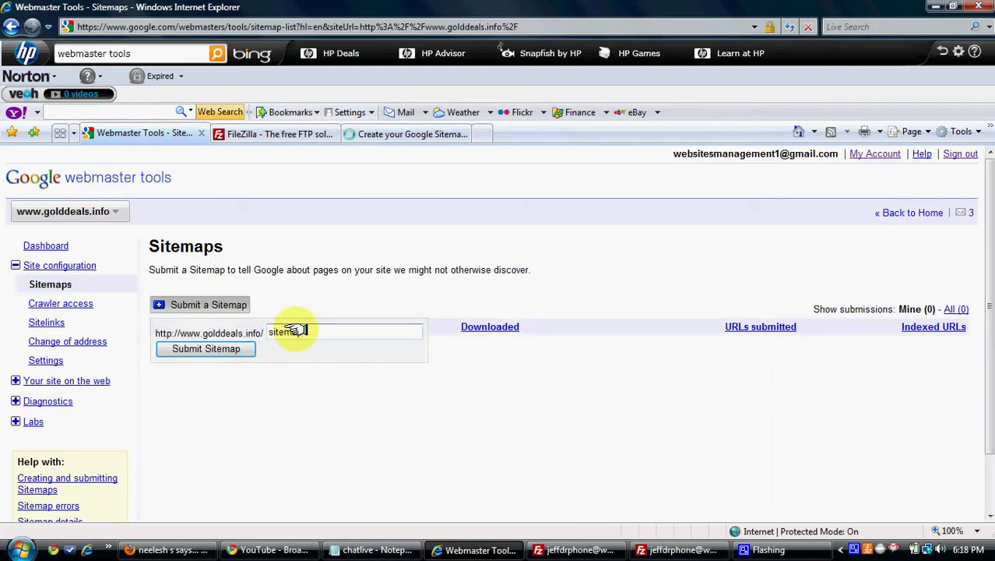
text(l)
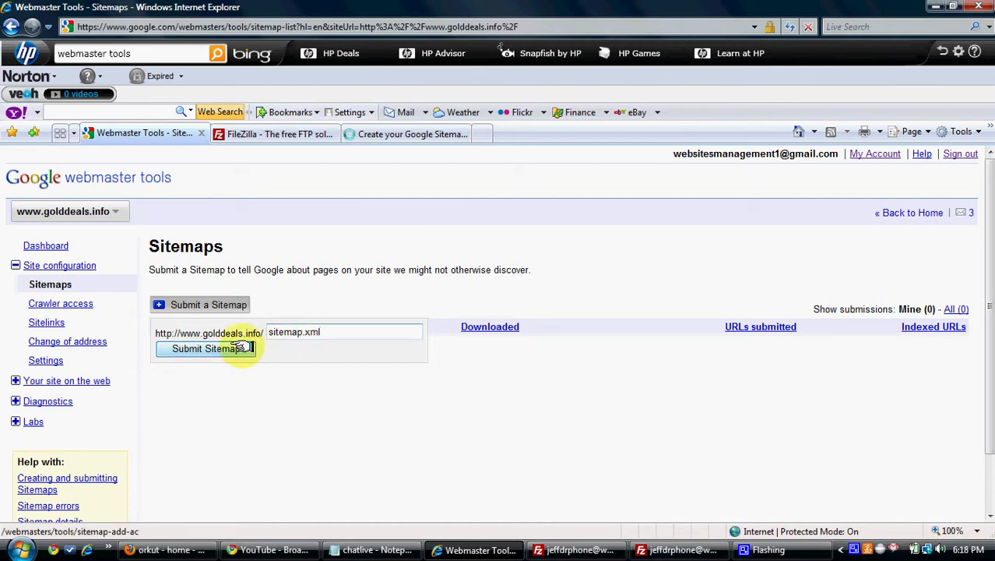
click(242, 349)
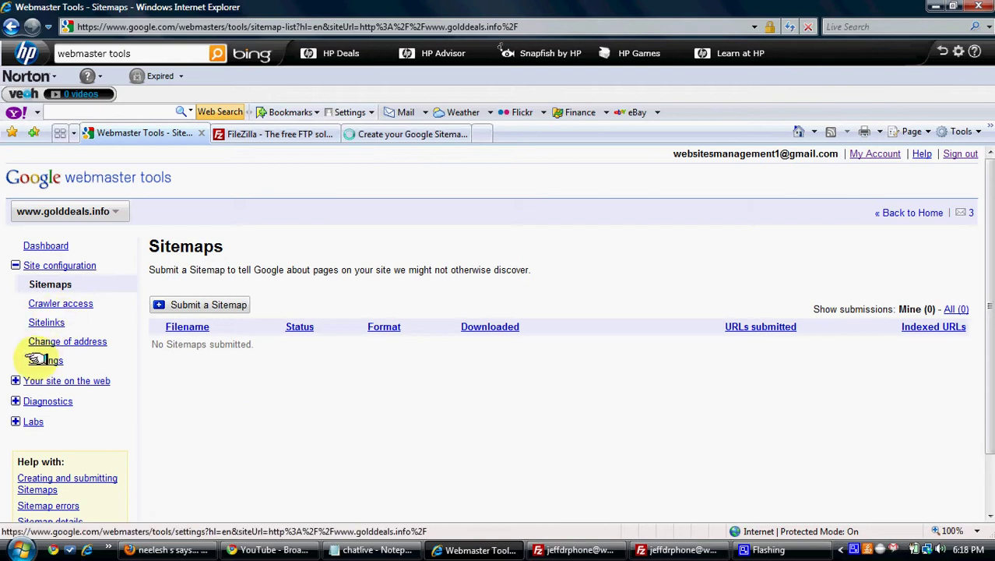
click(15, 380)
click(47, 399)
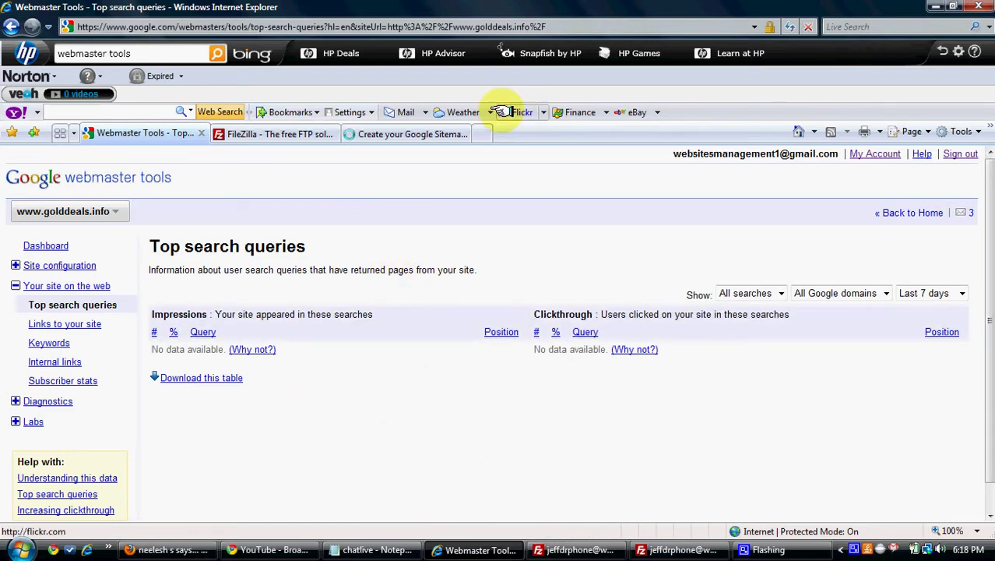
click(482, 134)
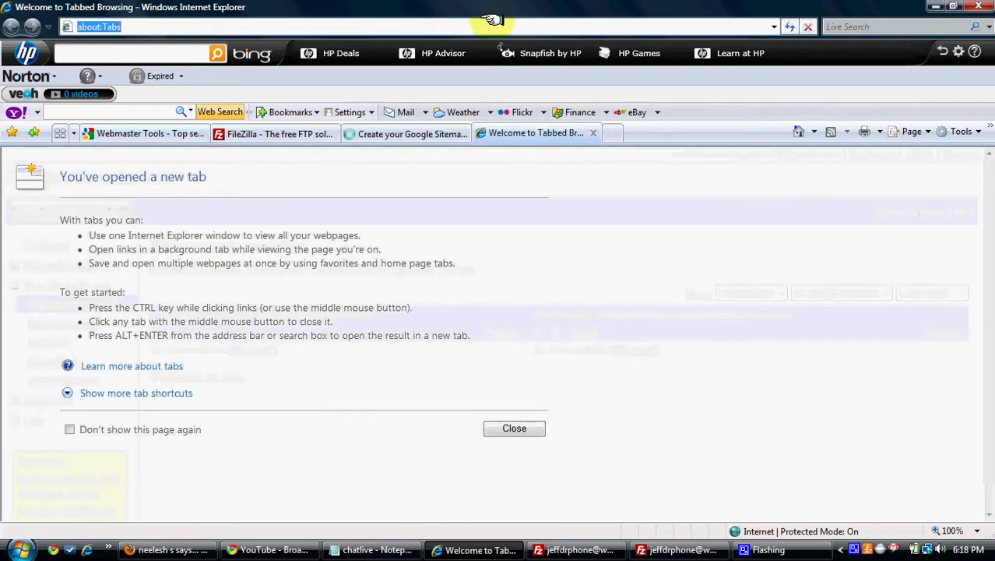
Load google.com in the new tab and search-type twitter, dmoz, then craigslist.
text(google)
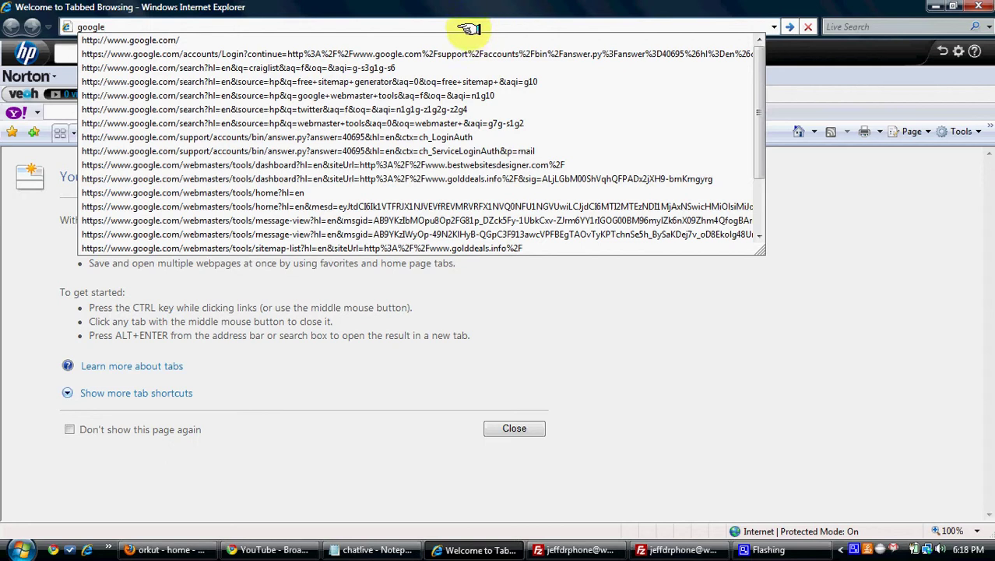
click(460, 40)
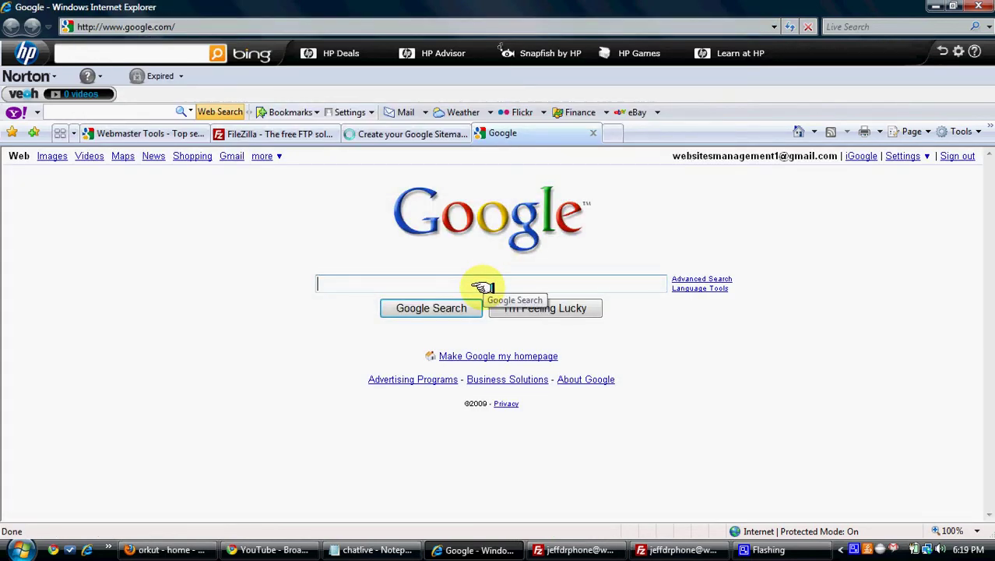
text(craiglist)
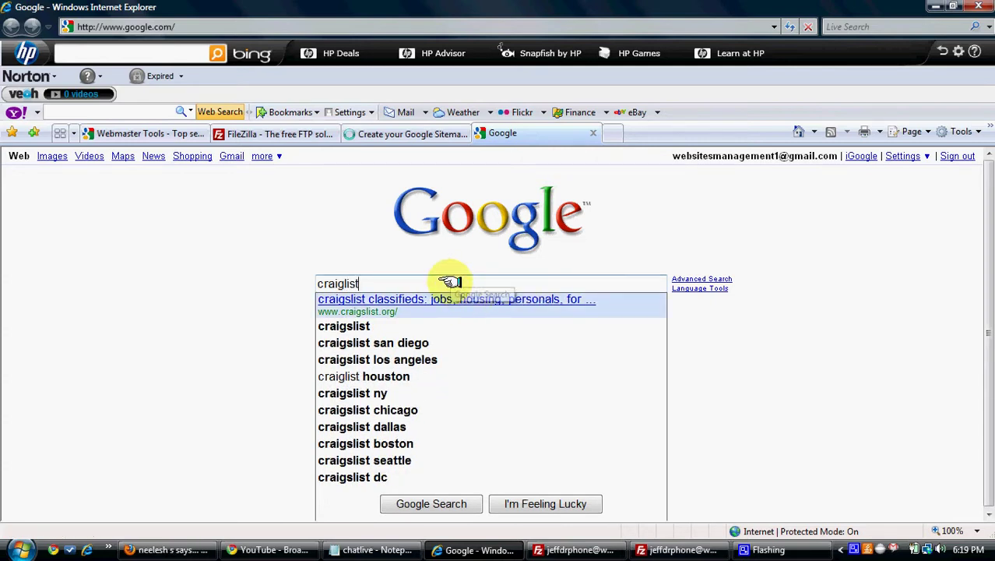
key(ctrl+a)
text(twiot)
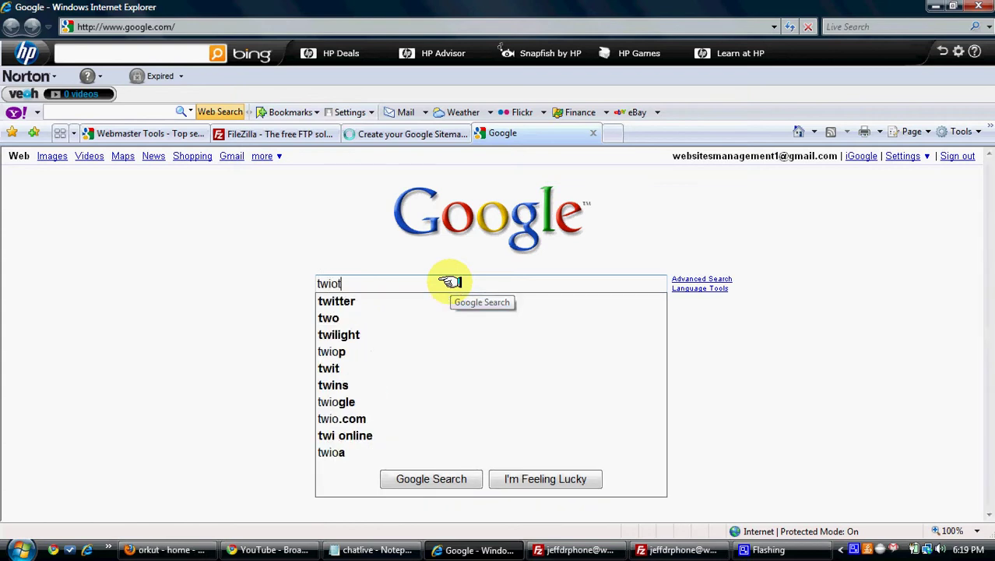
key(BackSpace)
key(BackSpace)
text(tter)
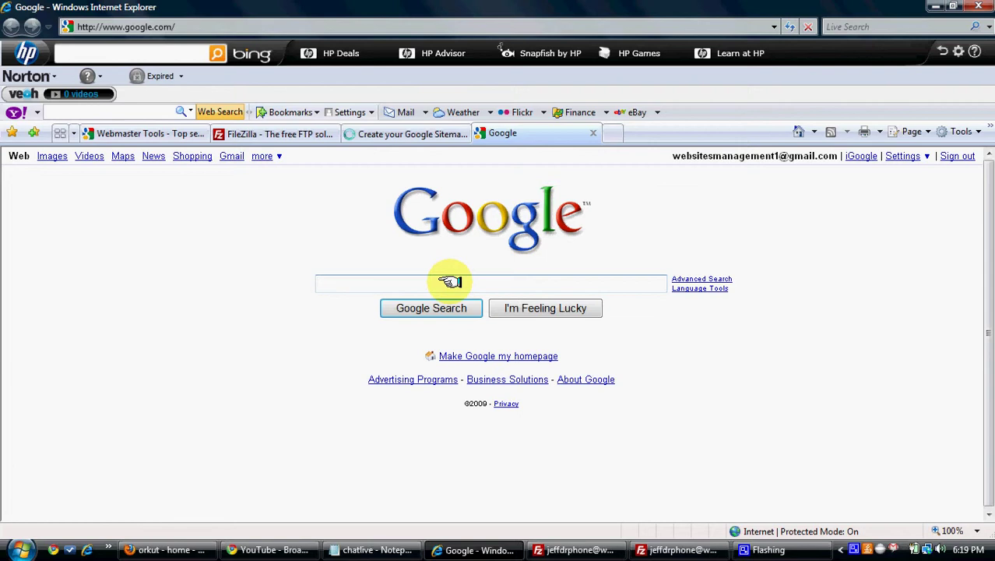
text(dmoz)
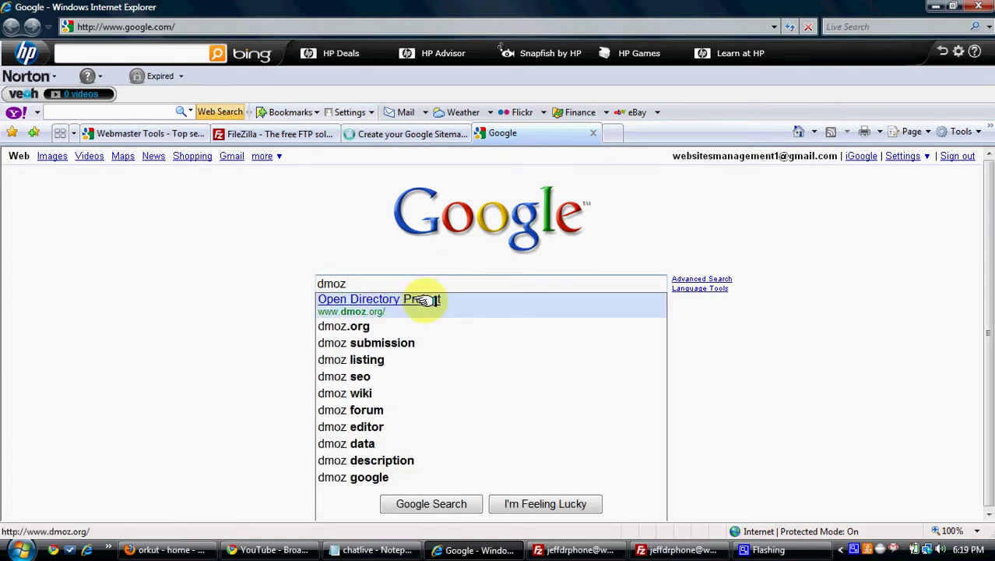
double_click(433, 281)
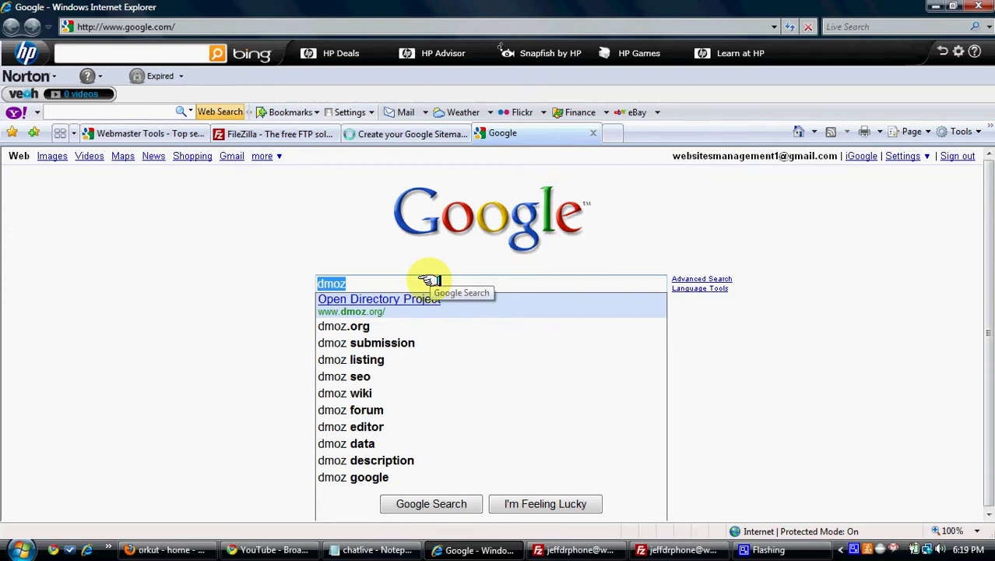
text(crai)
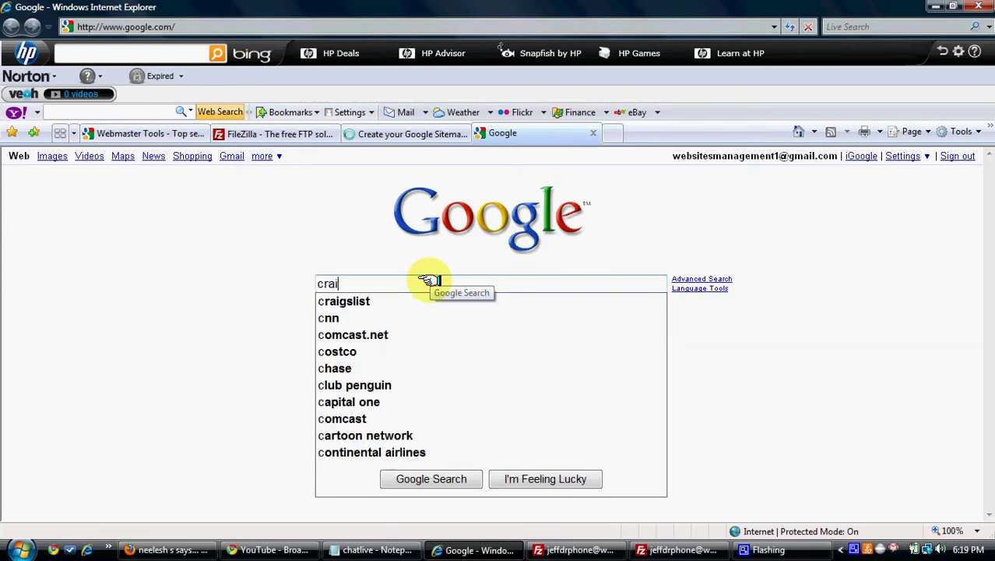
text(glis)
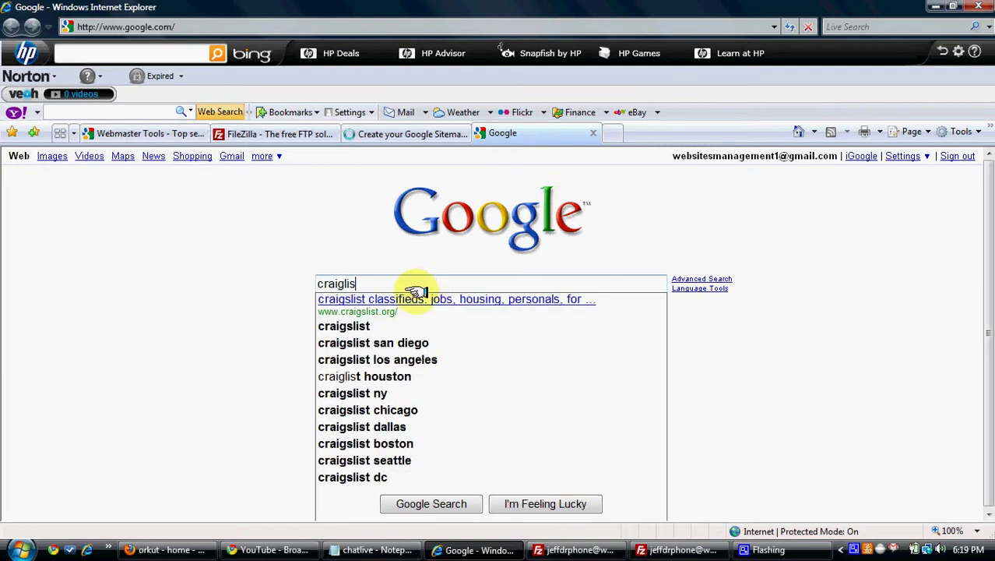
Open craigslist, move from the Nashville site to the Philippines site, and start a new posting.
click(415, 296)
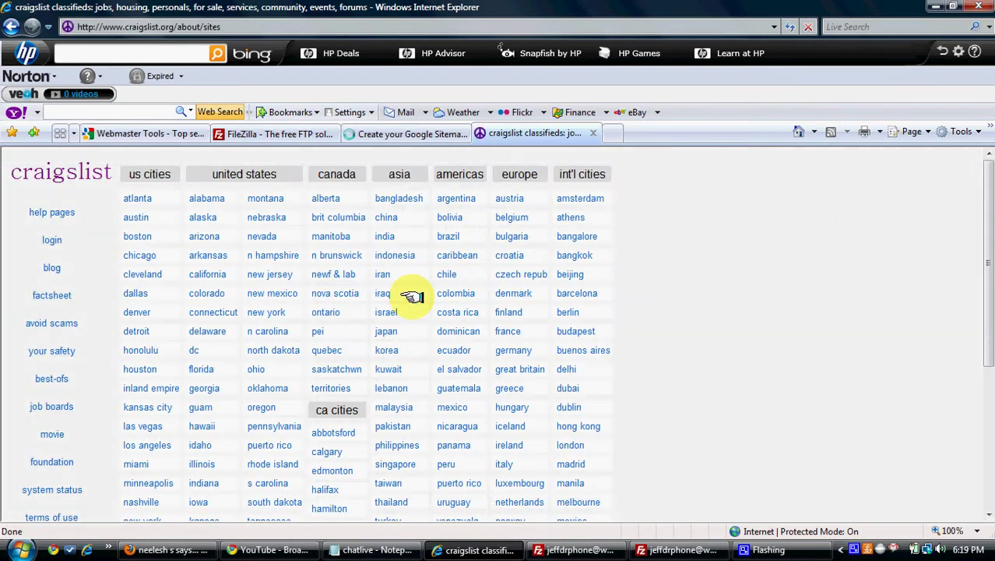
scroll(413, 296, down, 5)
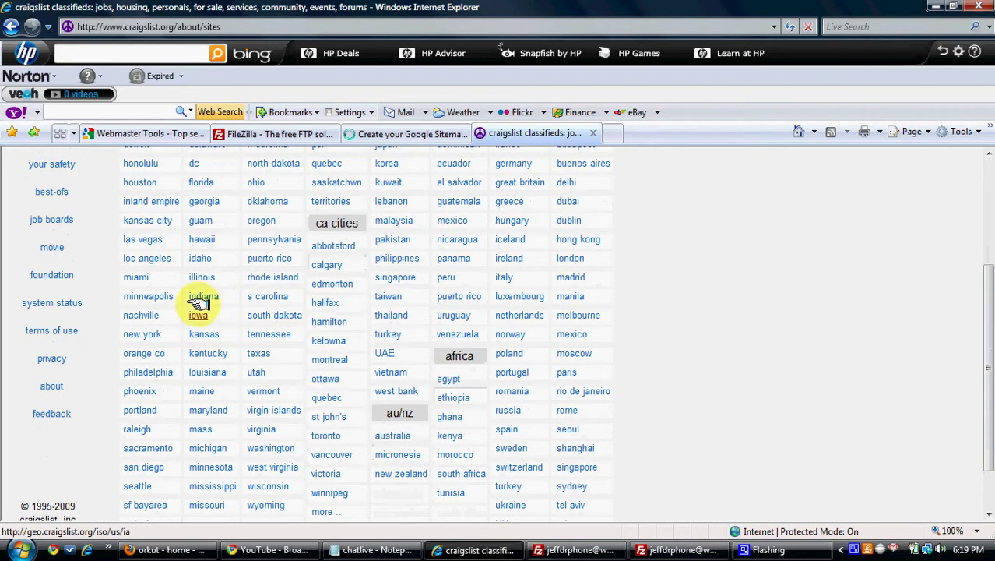
click(150, 314)
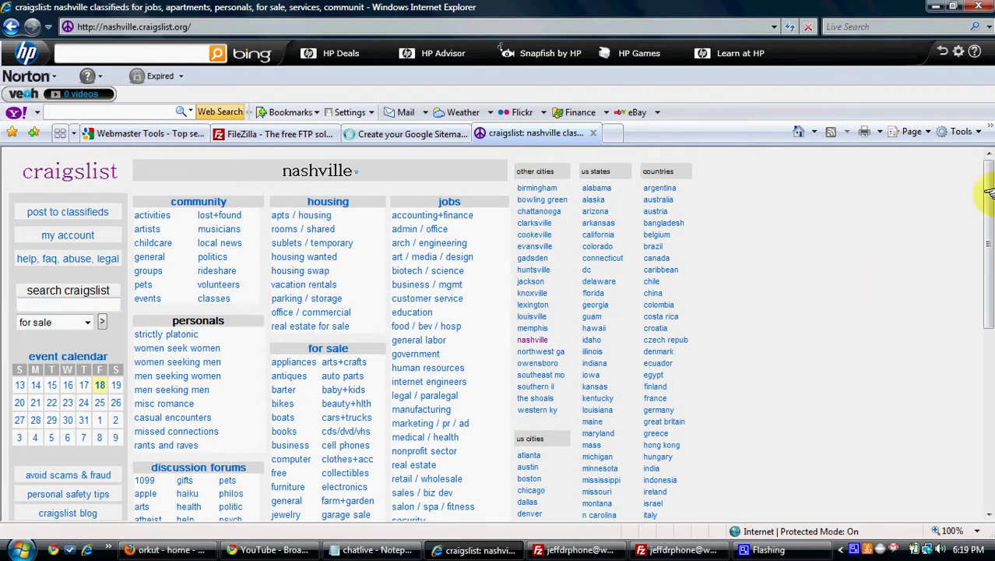
drag(988, 187, 988, 307)
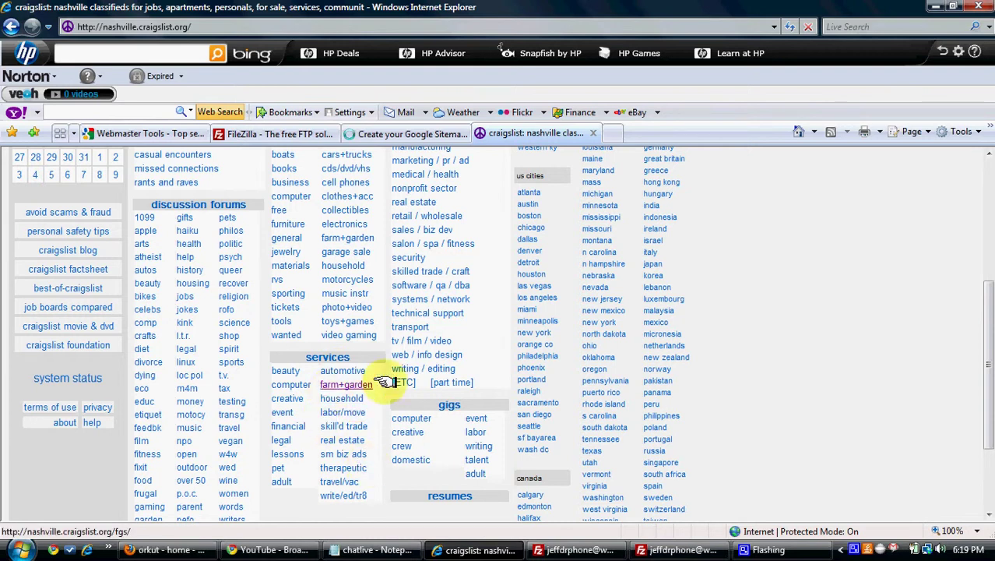
drag(984, 327, 979, 211)
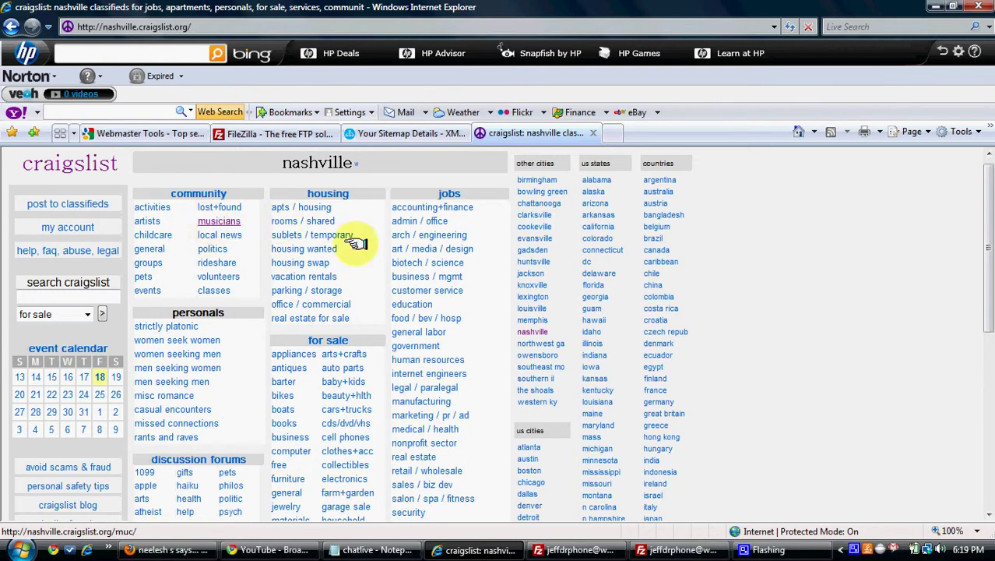
drag(986, 260, 985, 362)
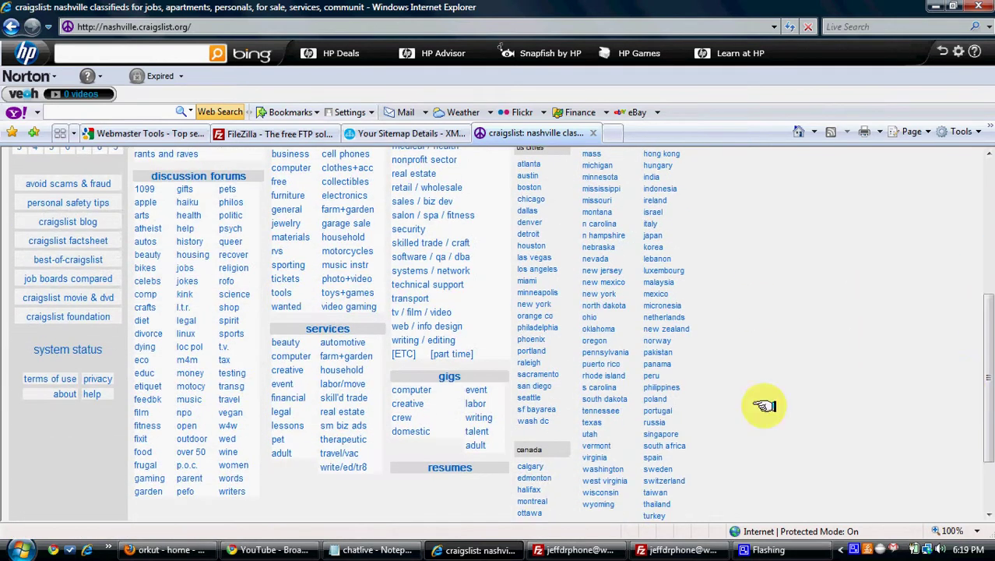
click(654, 387)
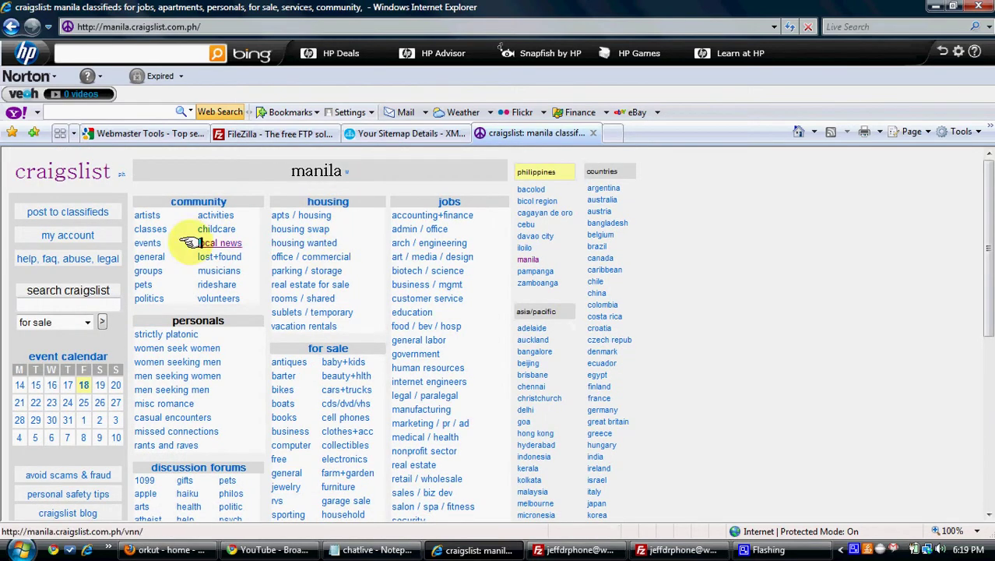
click(47, 213)
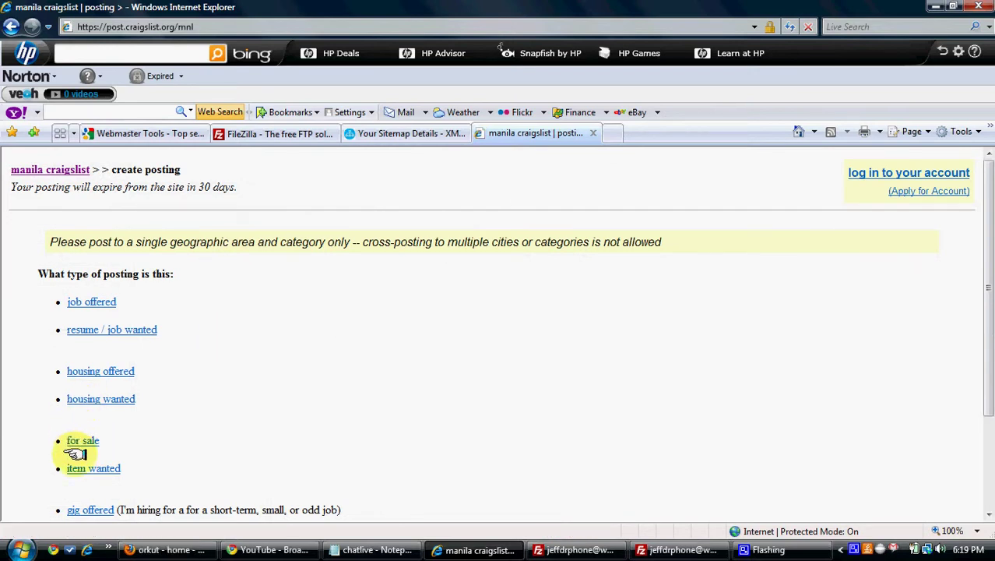
Start a Manila computer gigs posting as a gig offered to hire someone, then return to Webmaster Tools.
click(84, 508)
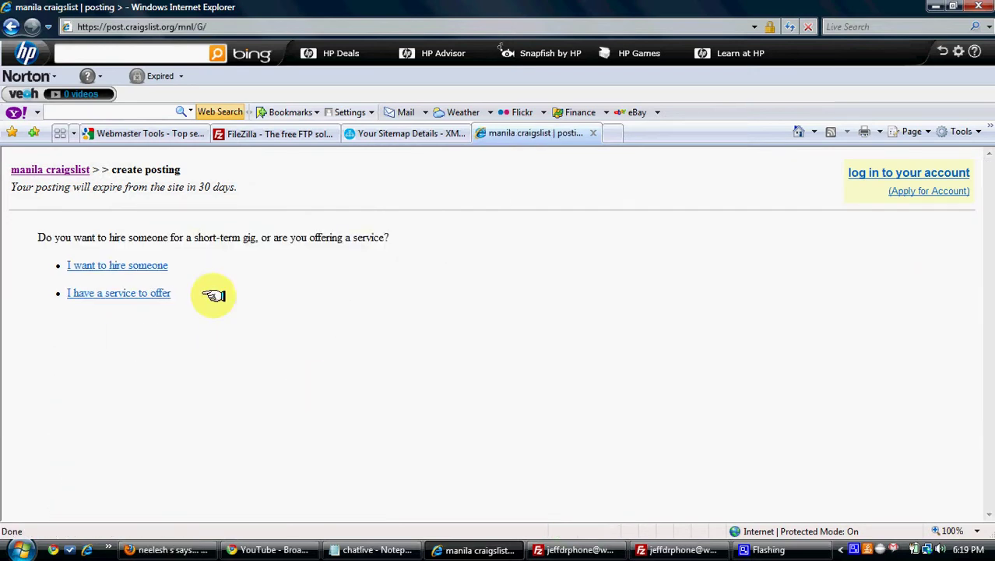
click(156, 266)
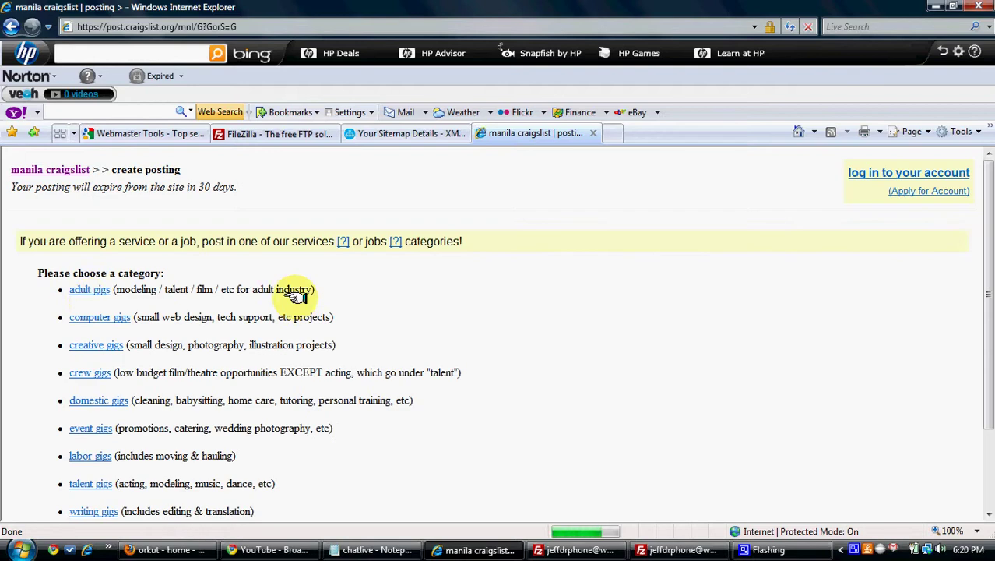
click(89, 315)
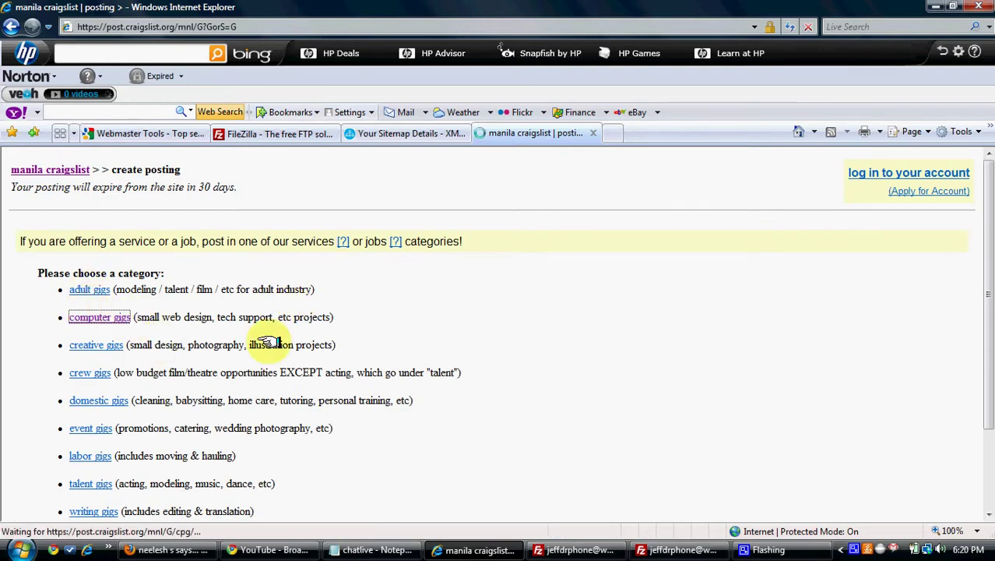
click(230, 296)
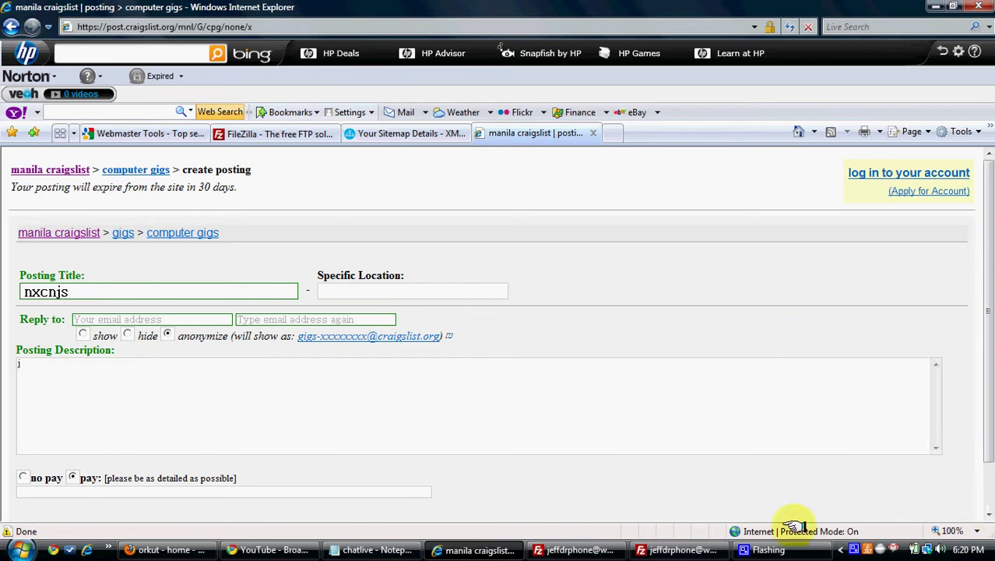
click(988, 515)
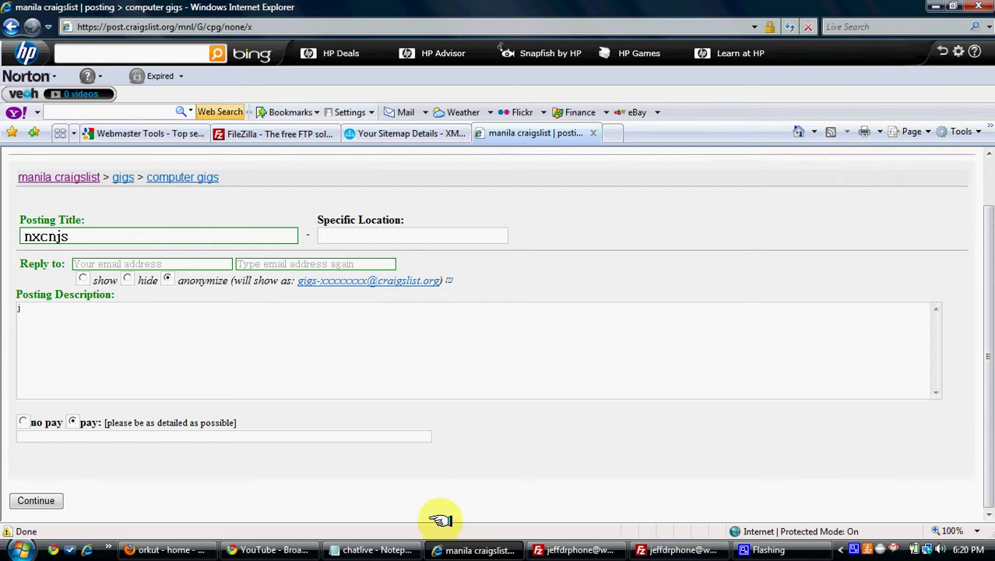
click(149, 139)
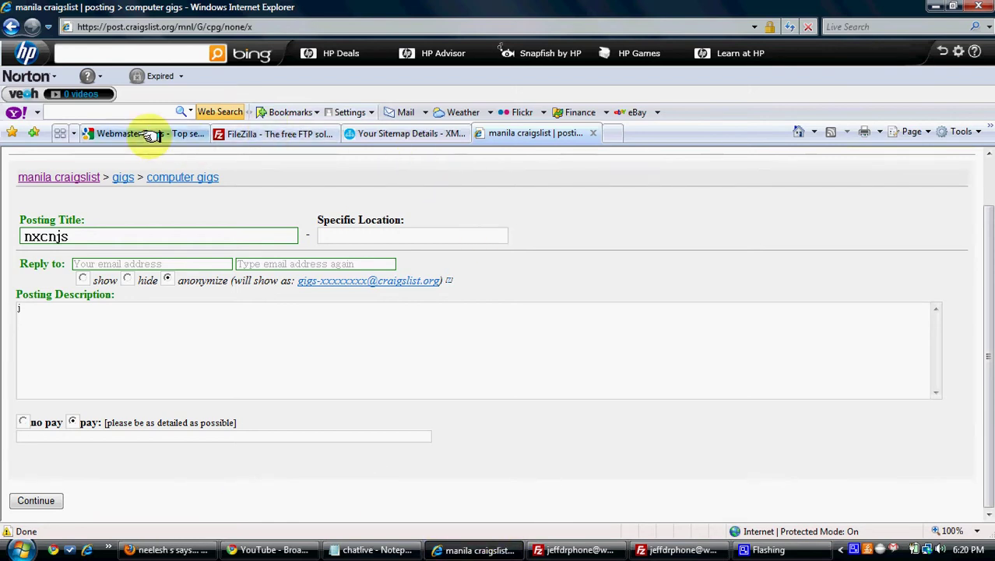